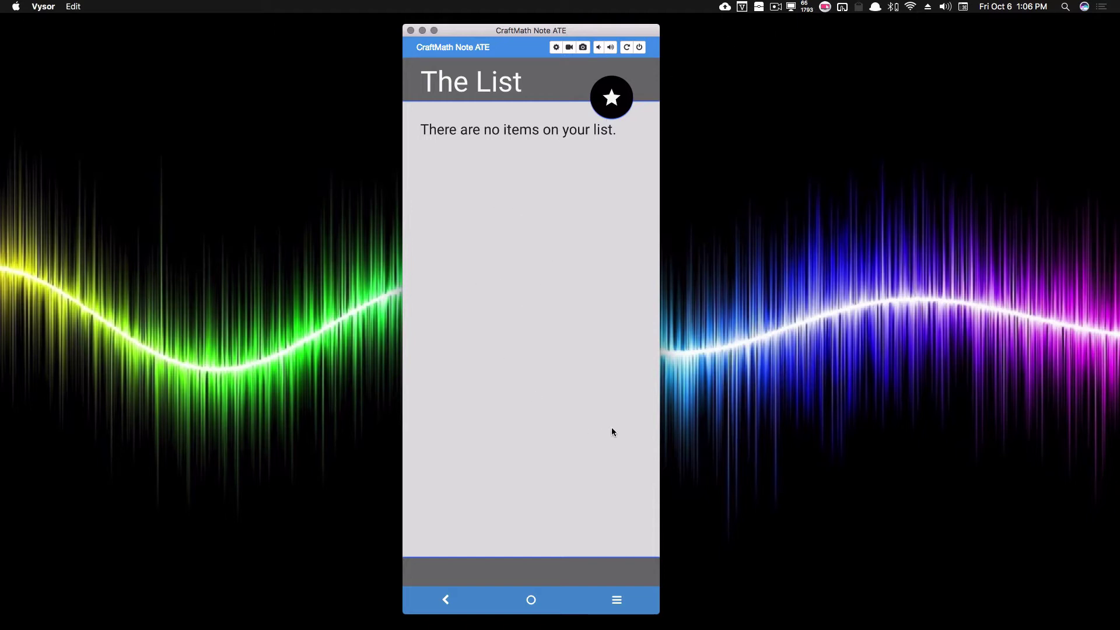
# Step: Run the list task from the KLWP 'The List' widget's star button to show the empty 0-item list
pyautogui.click(608, 93)
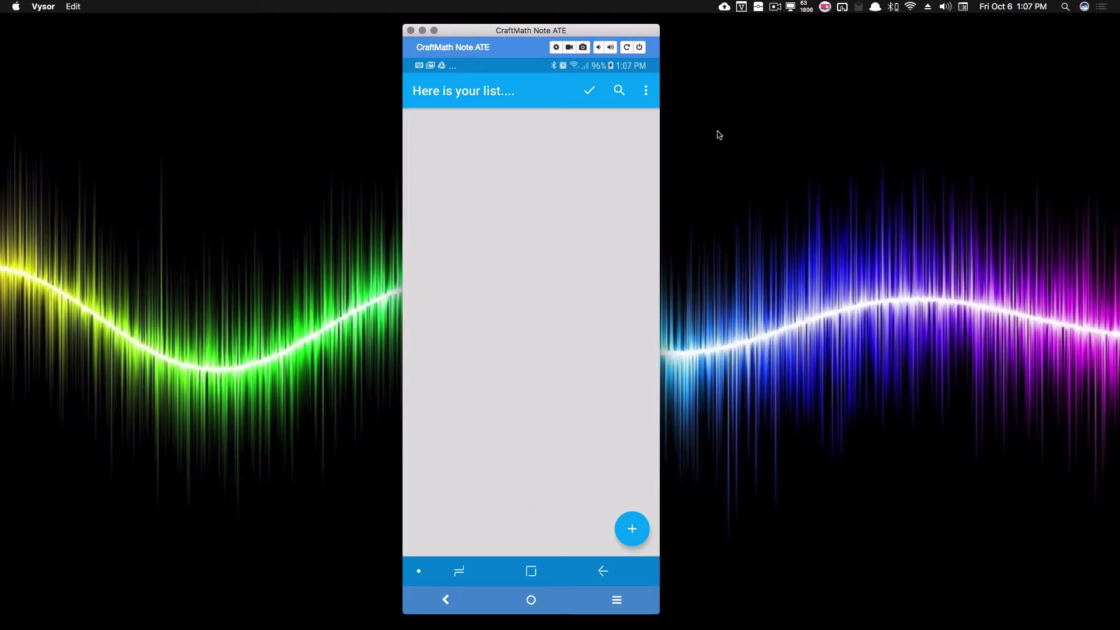
# Step: Add 'milk' as a new list item
pyautogui.click(632, 528)
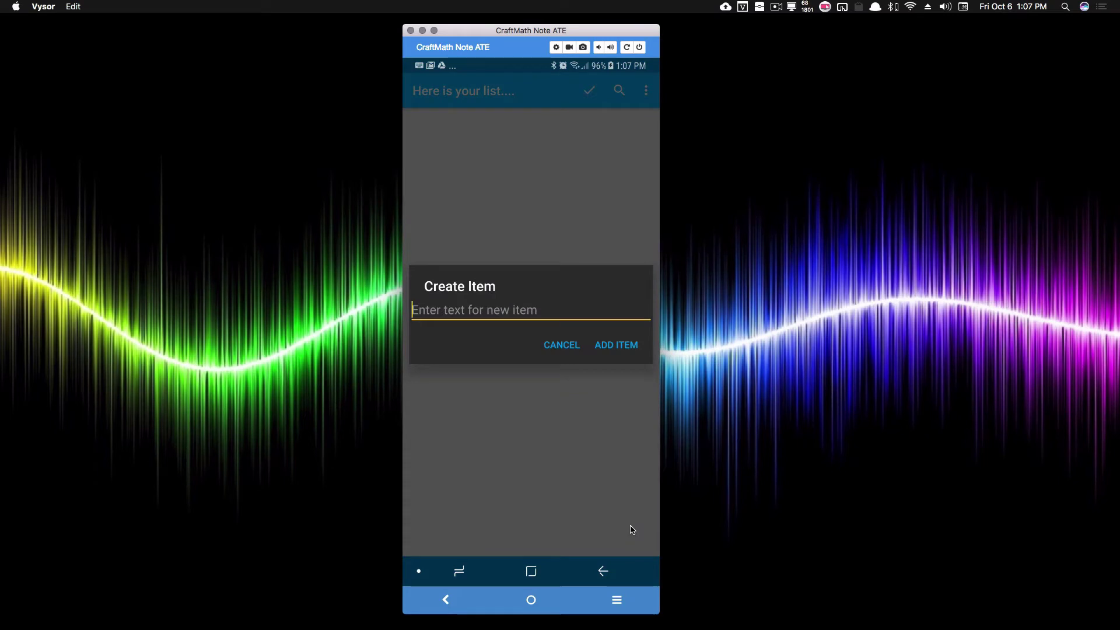
pyautogui.write('milk')
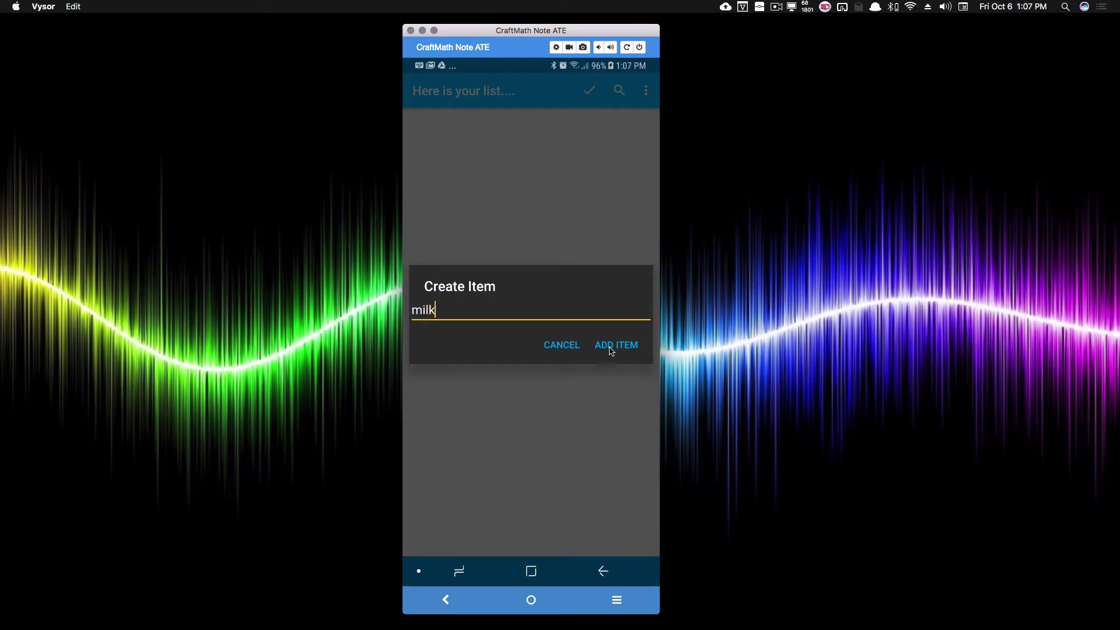
pyautogui.click(611, 349)
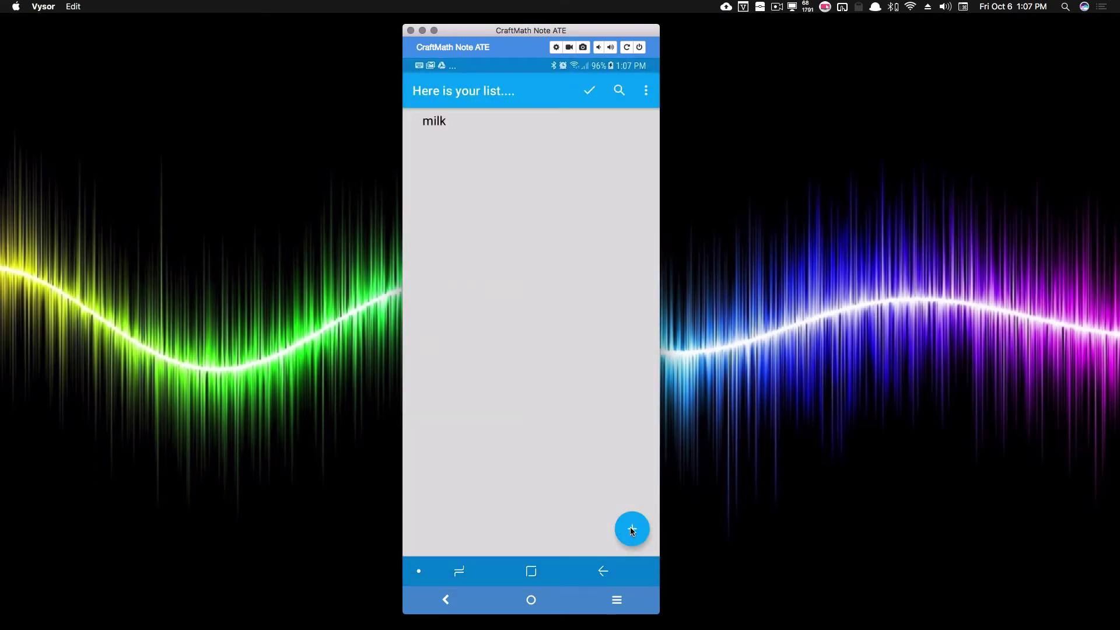
# Step: Add 'bread,cheese,beer' as another item and confirm the list
pyautogui.click(631, 530)
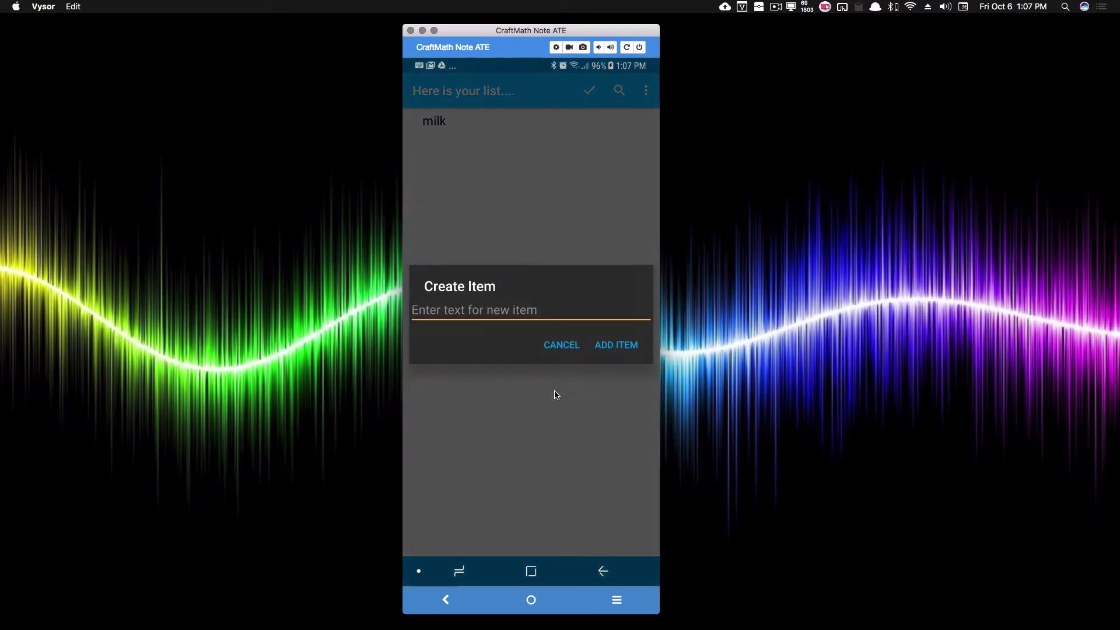
pyautogui.write('bread,ch')
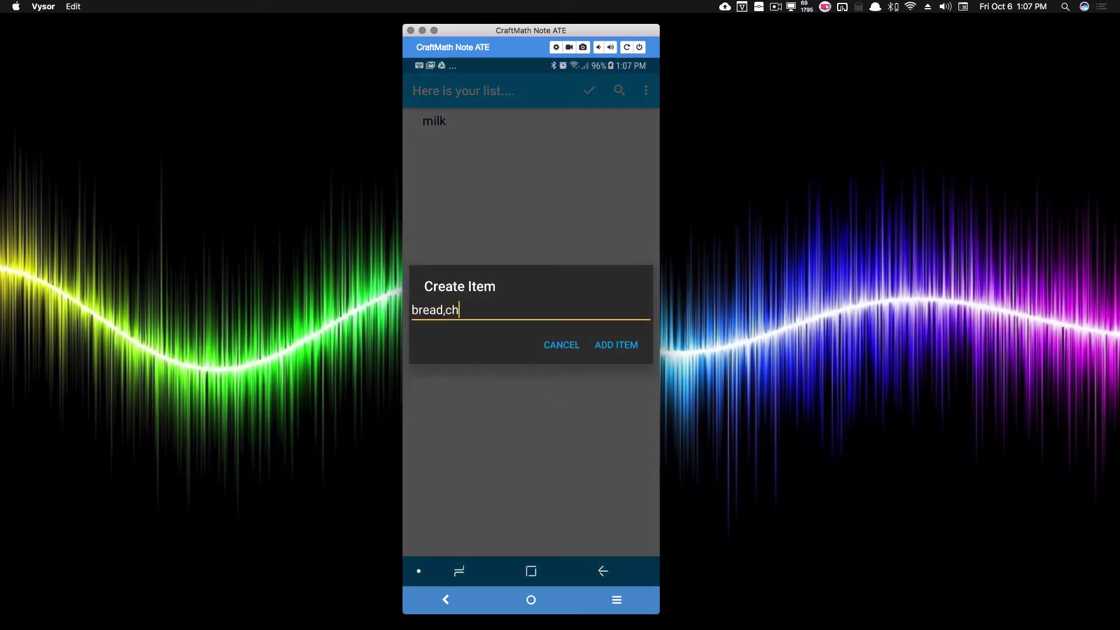
pyautogui.write('eese,beer')
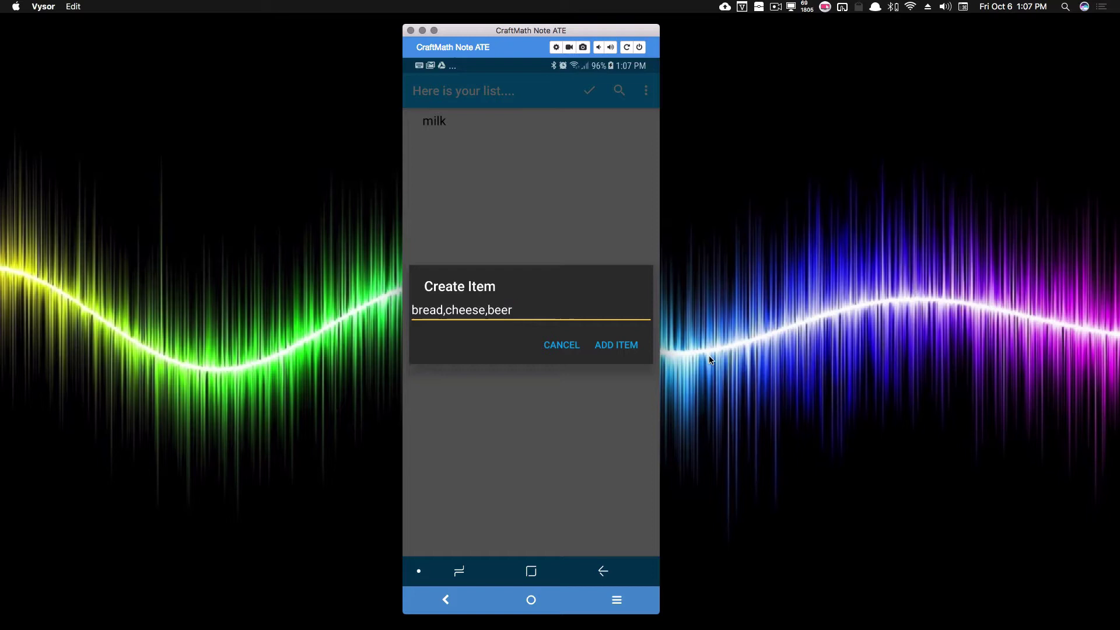
pyautogui.click(613, 348)
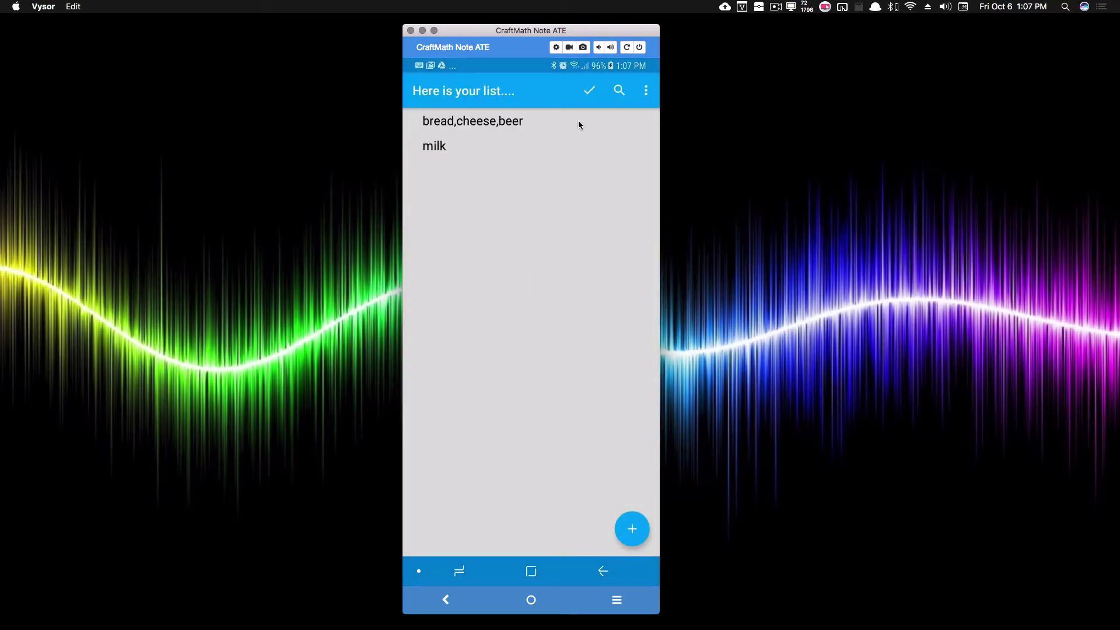
pyautogui.click(588, 92)
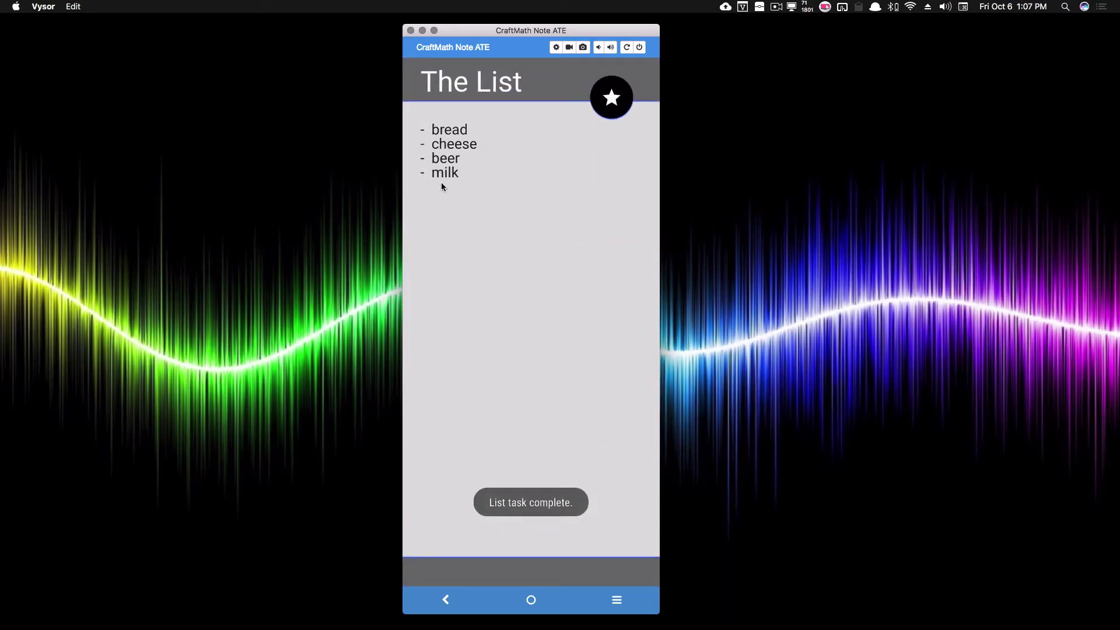
# Step: Trim the four-item list to just beer, then add 'item one,another item' and confirm
pyautogui.click(611, 100)
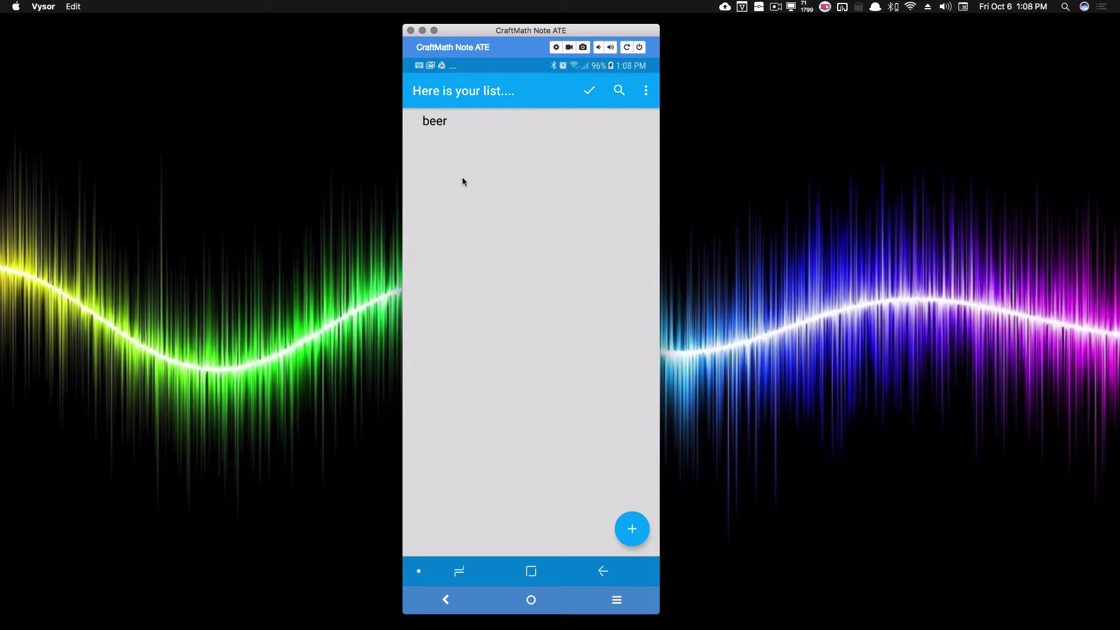
pyautogui.click(589, 88)
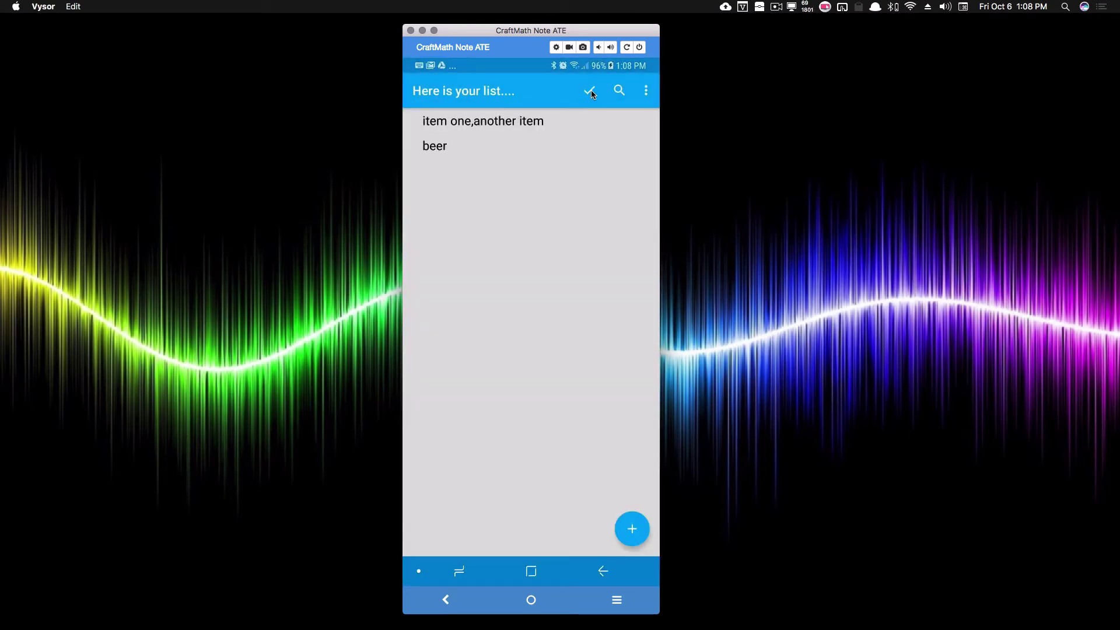
pyautogui.click(591, 91)
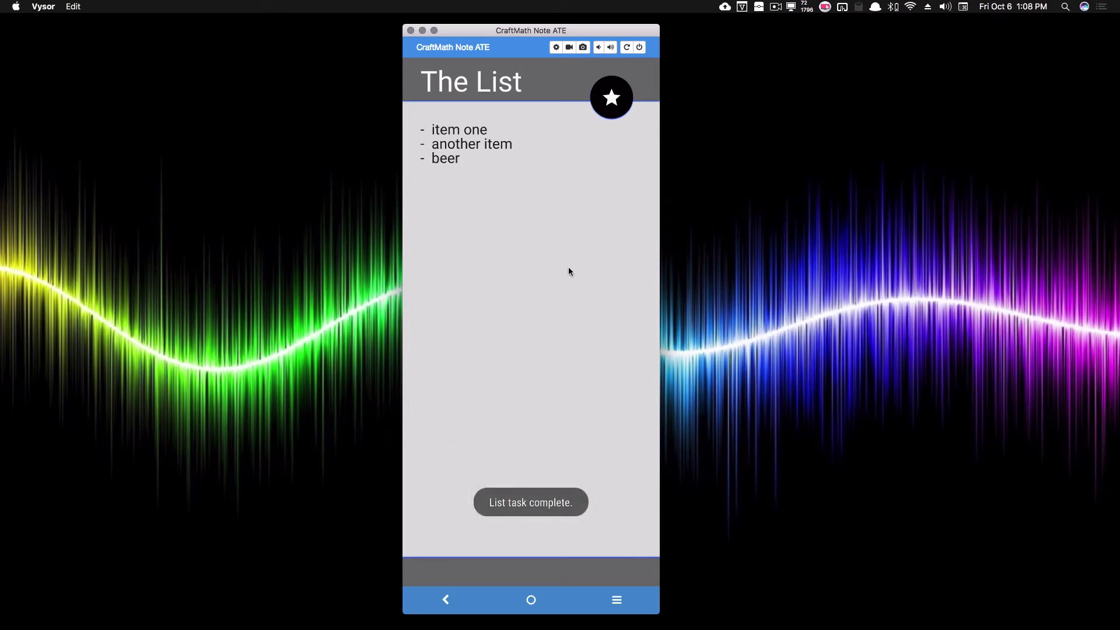
pyautogui.click(617, 96)
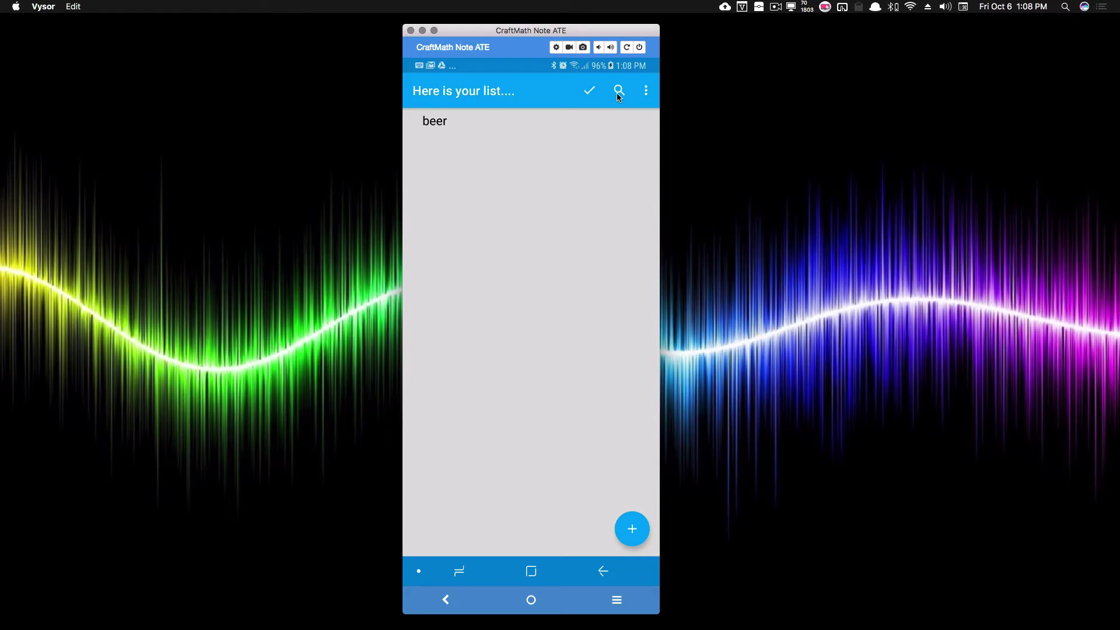
pyautogui.click(603, 574)
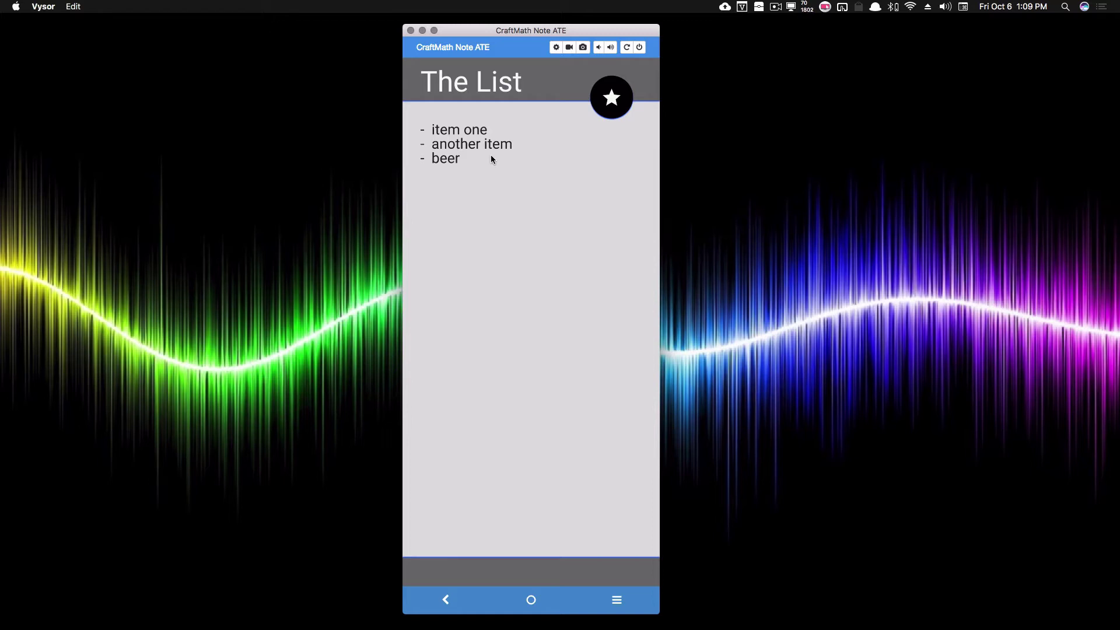
pyautogui.click(627, 100)
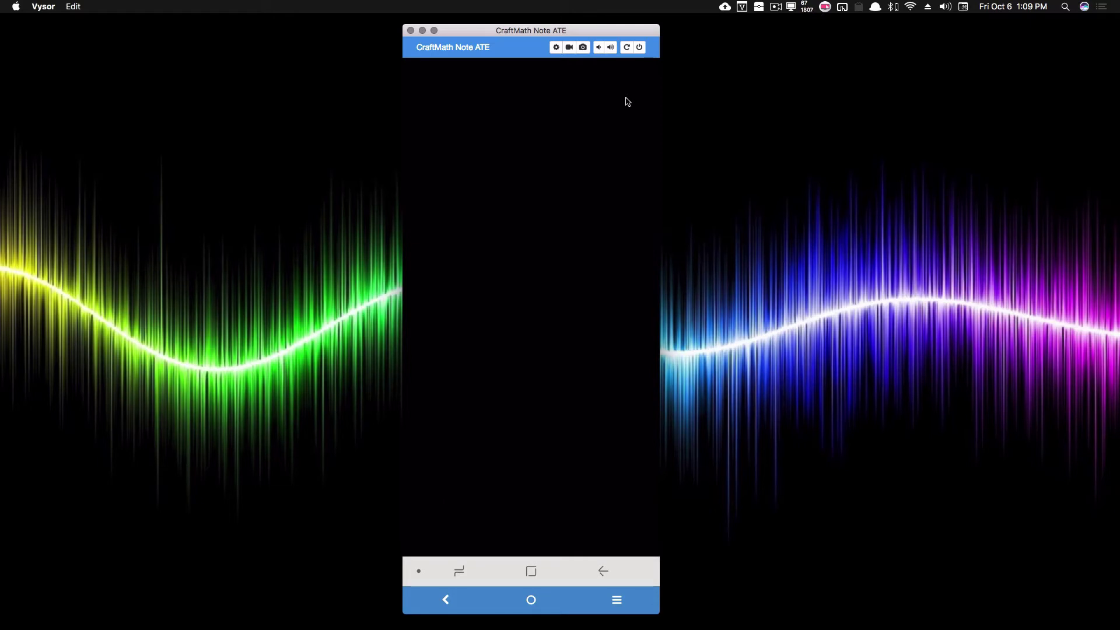
pyautogui.click(455, 572)
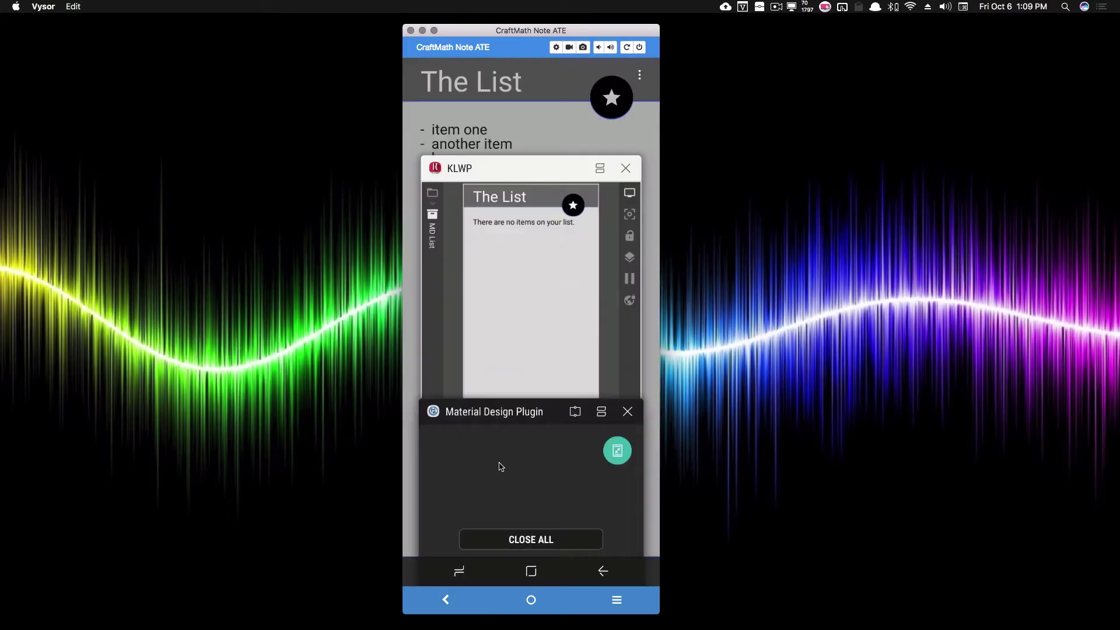
pyautogui.click(499, 467)
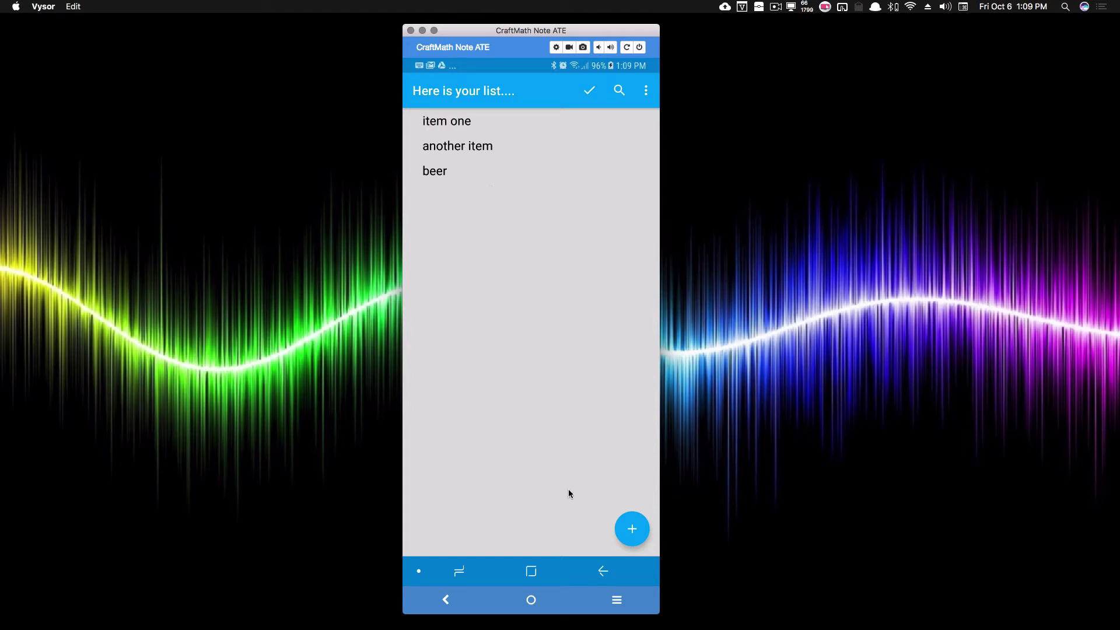
pyautogui.click(603, 572)
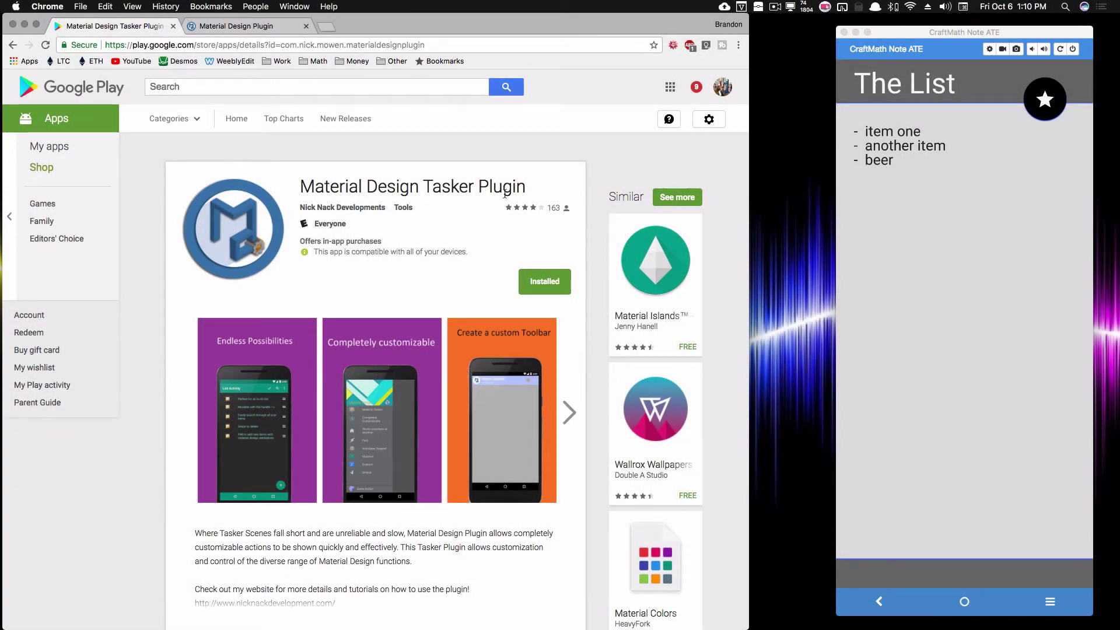
# Step: Browse the Material Design Plugin page, the Snackbar Plugin page and the Google Play listing
pyautogui.scroll(-2, 356, 228)
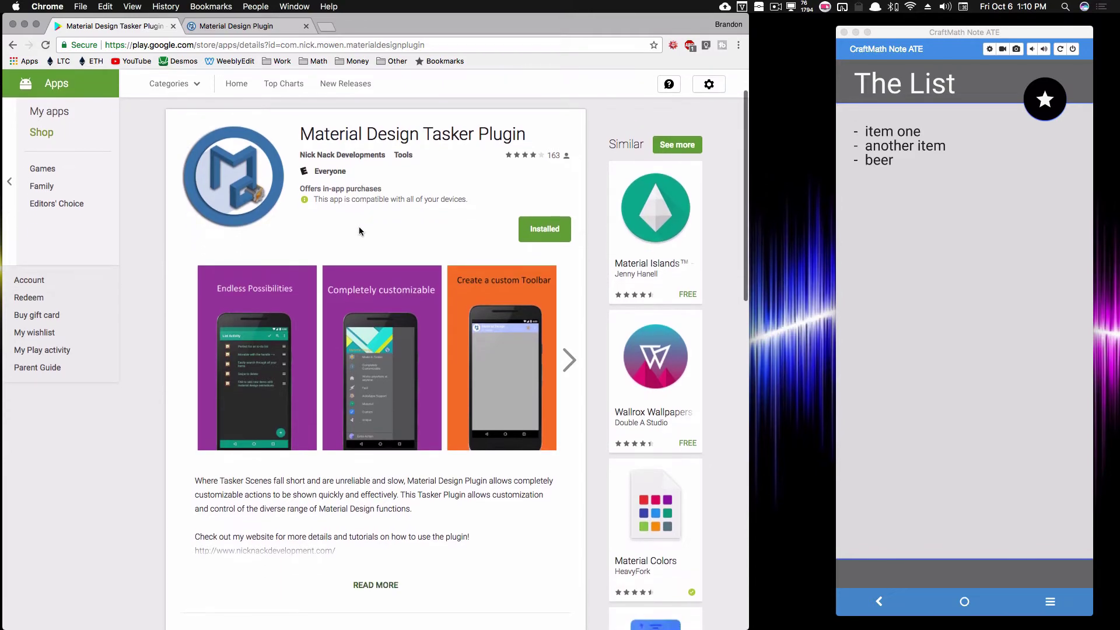
pyautogui.scroll(2, 359, 231)
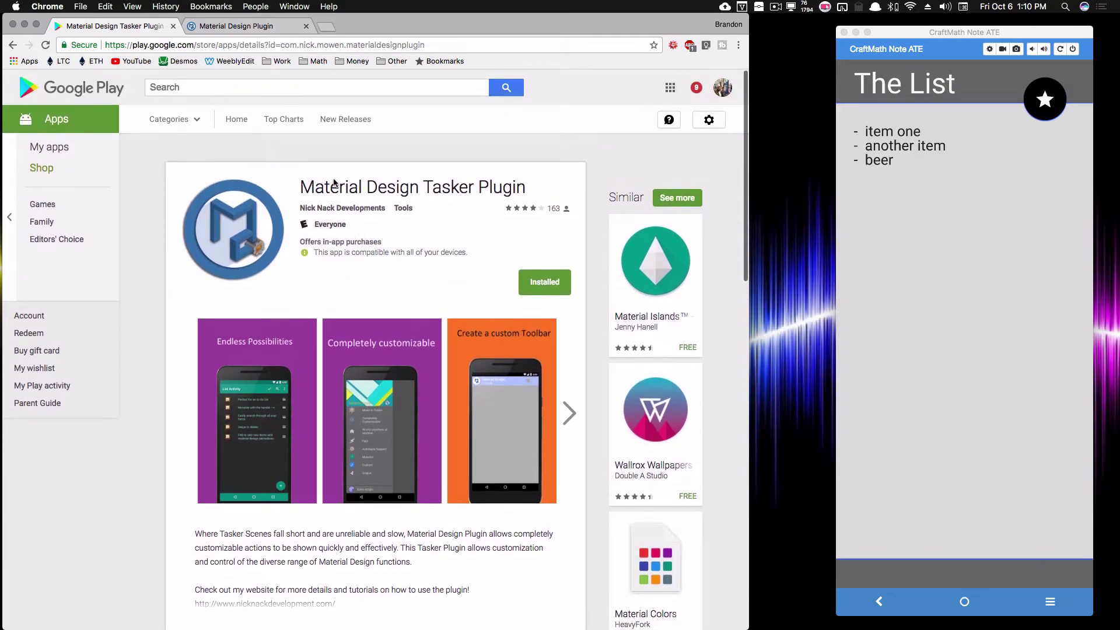
pyautogui.click(251, 26)
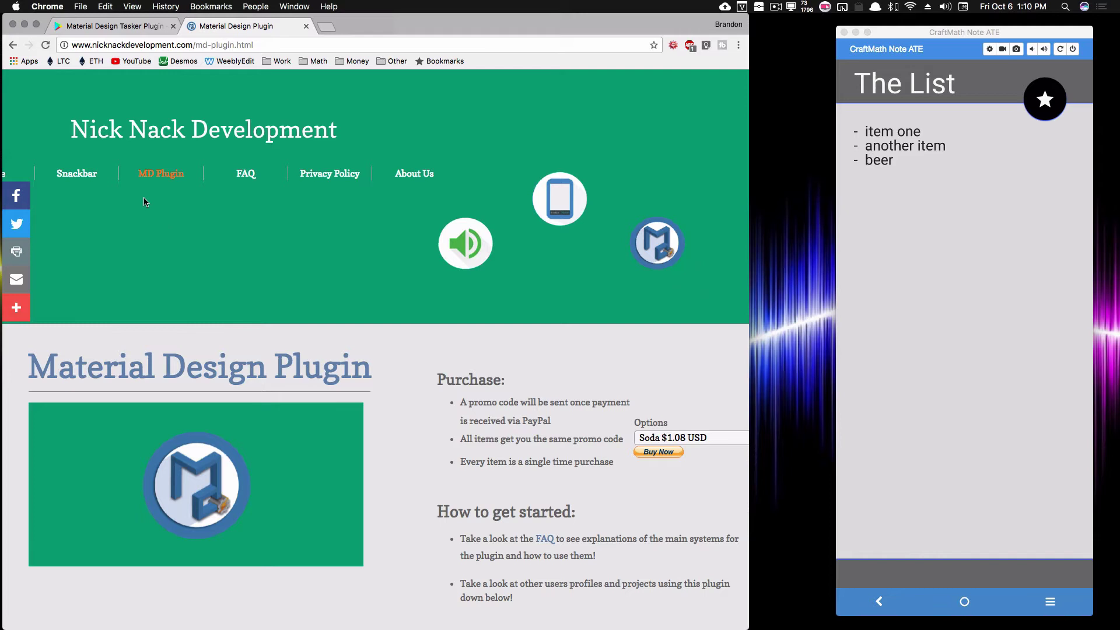
pyautogui.click(81, 175)
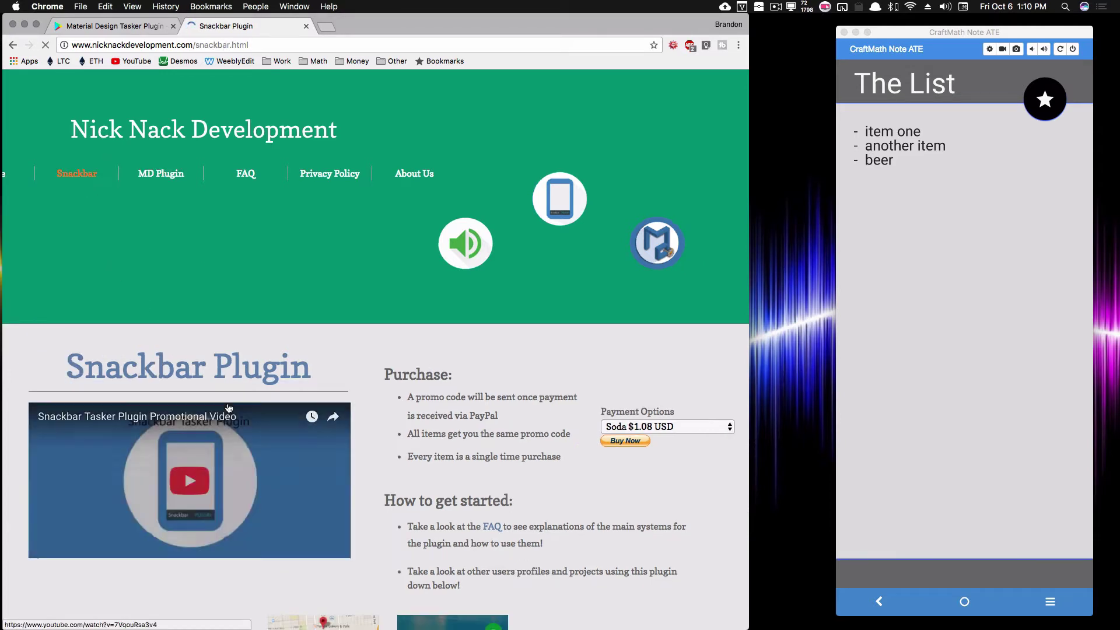
pyautogui.click(167, 175)
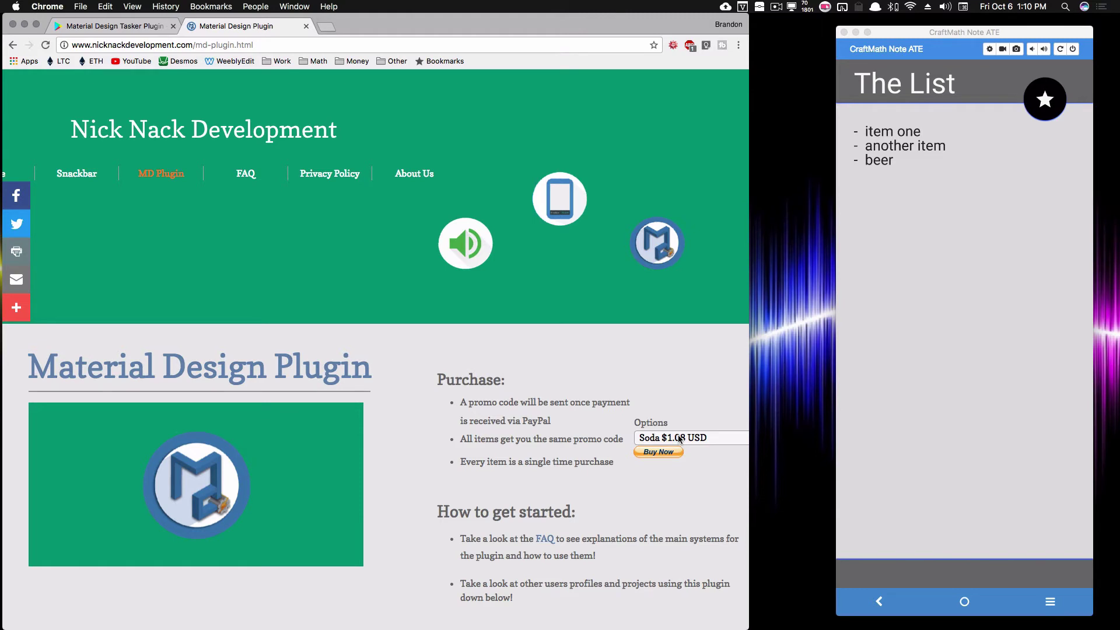
pyautogui.click(116, 26)
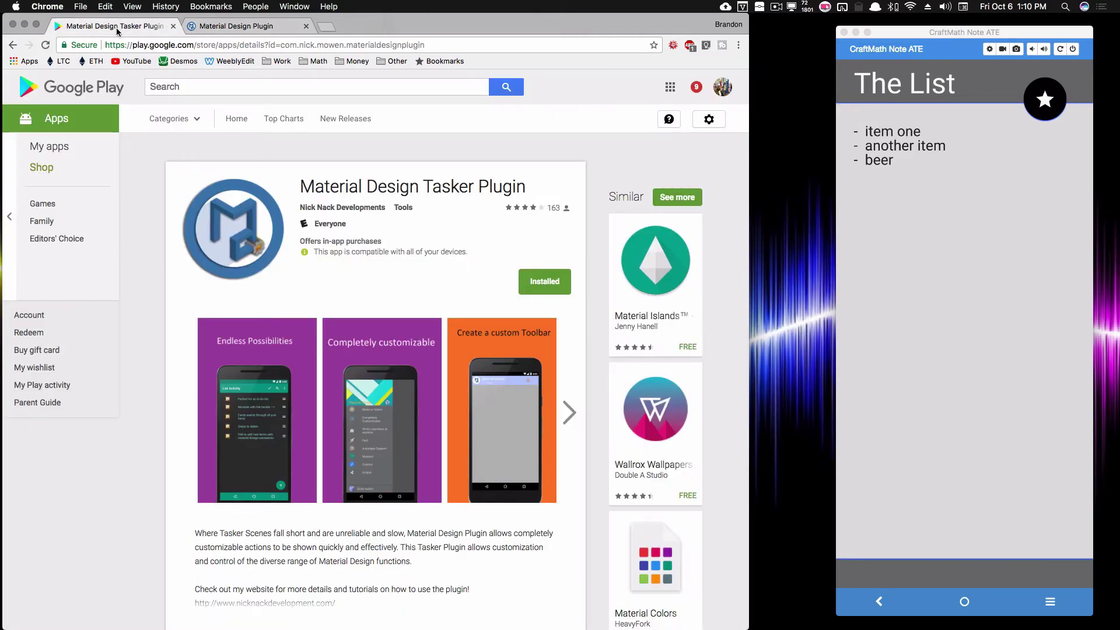
pyautogui.click(230, 27)
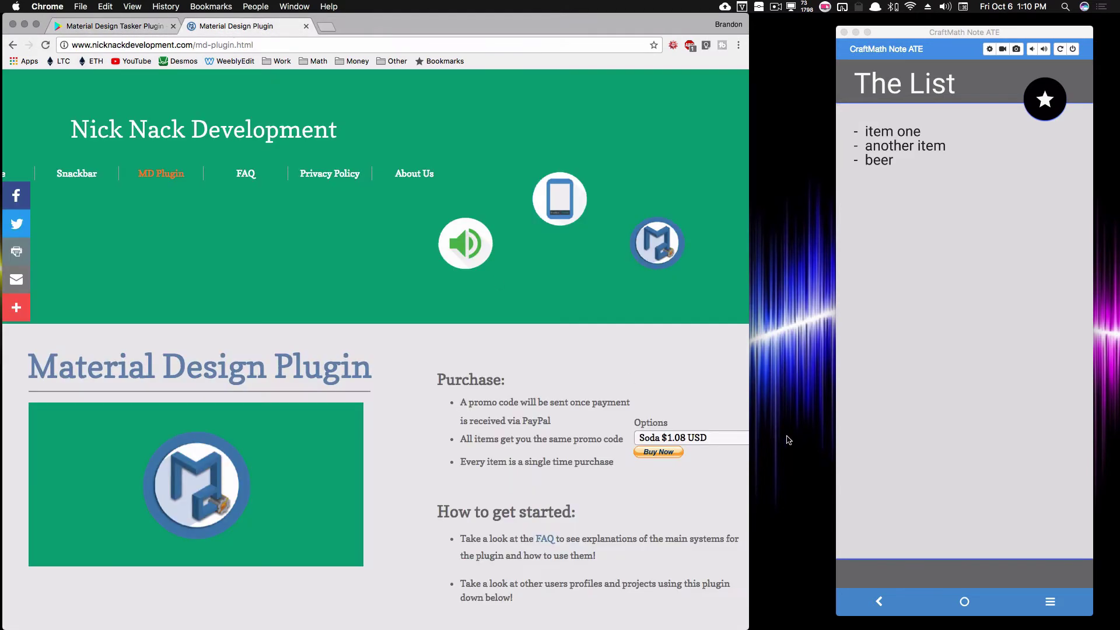
# Step: Review the purchase price options and highlight the List Activity row in the plugin actions table
pyautogui.click(703, 437)
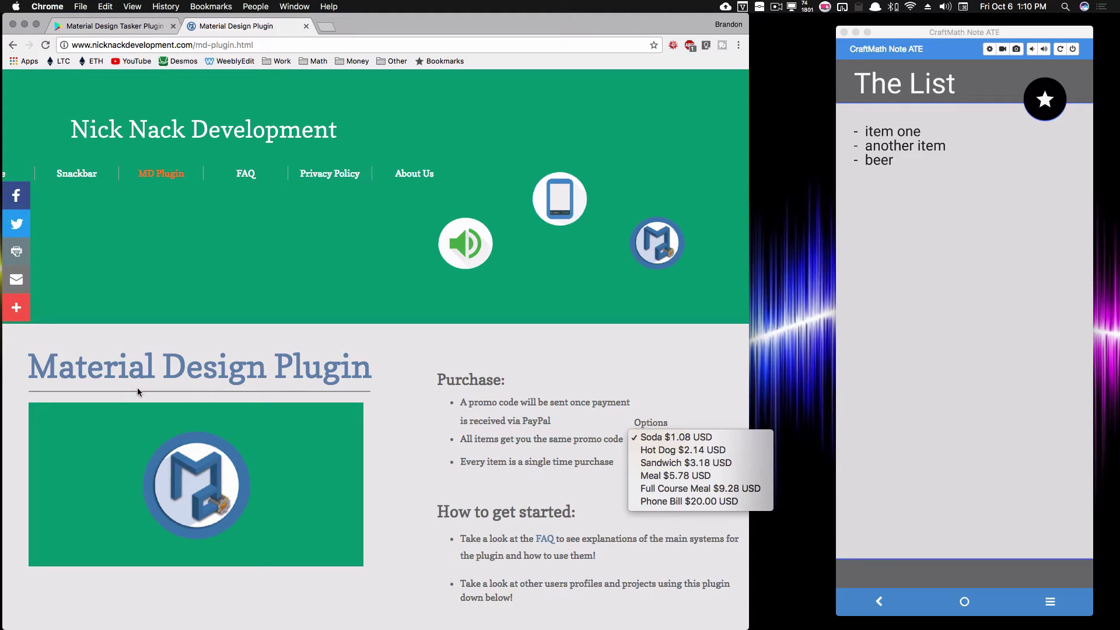
pyautogui.click(406, 517)
pyautogui.scroll(-7, 407, 516)
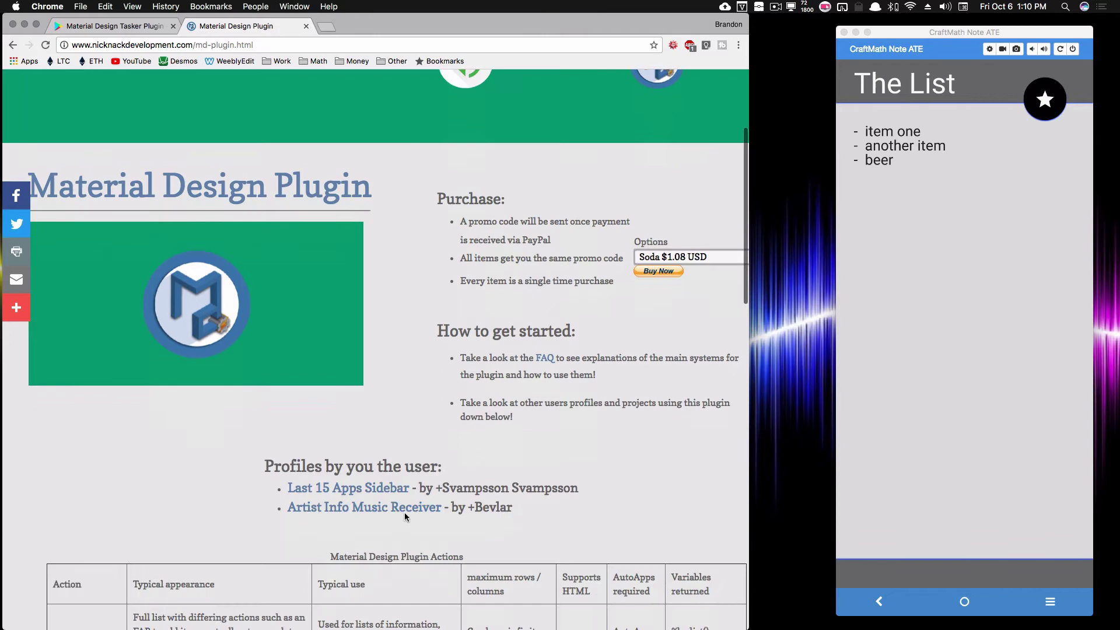
pyautogui.scroll(-5, 406, 516)
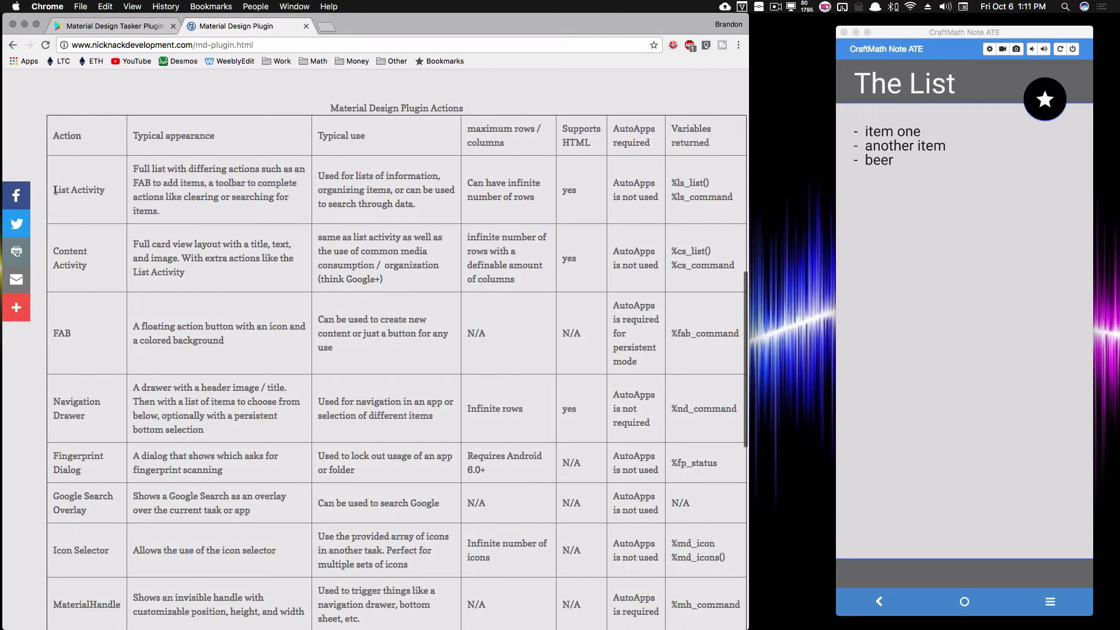
pyautogui.moveTo(48, 191); pyautogui.dragTo(671, 216)
pyautogui.scroll(-5, 289, 355)
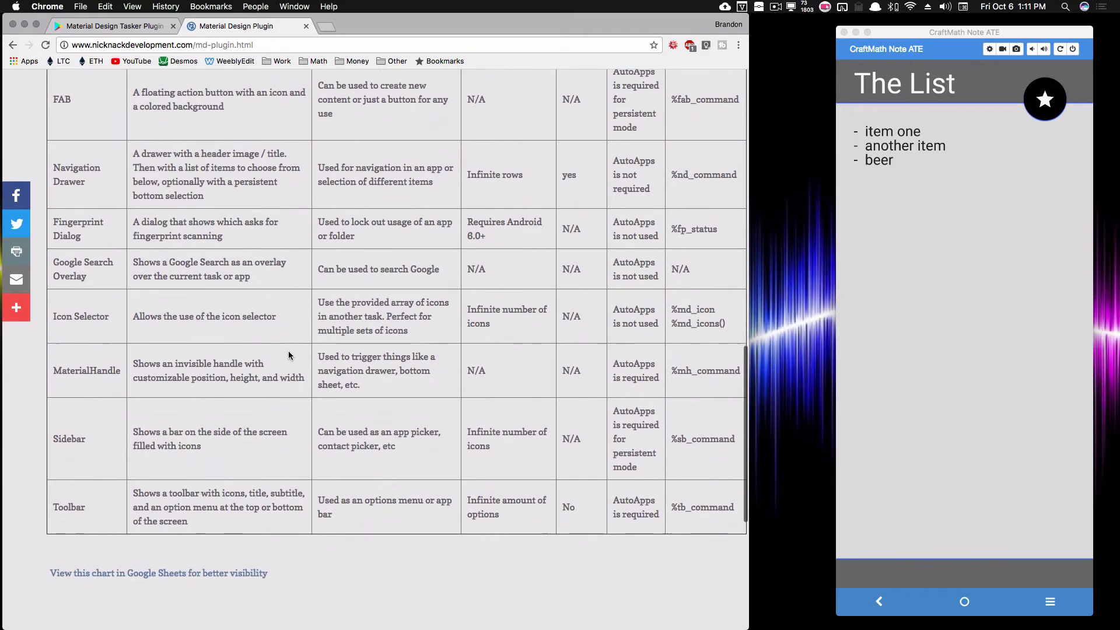
pyautogui.scroll(4, 289, 354)
pyautogui.scroll(8, 288, 352)
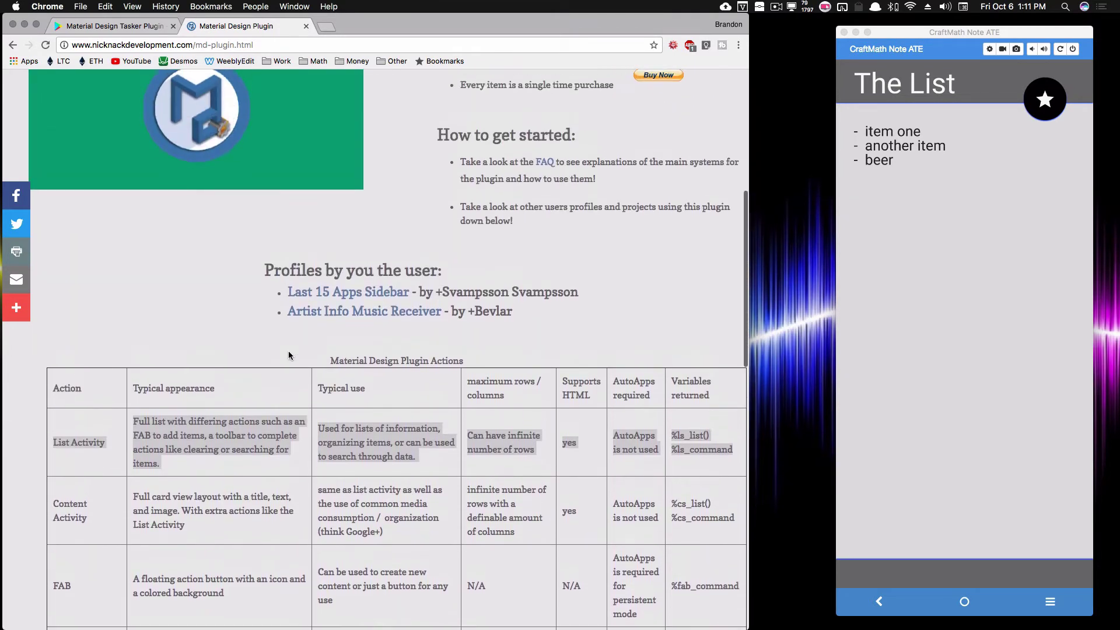
pyautogui.scroll(3, 288, 351)
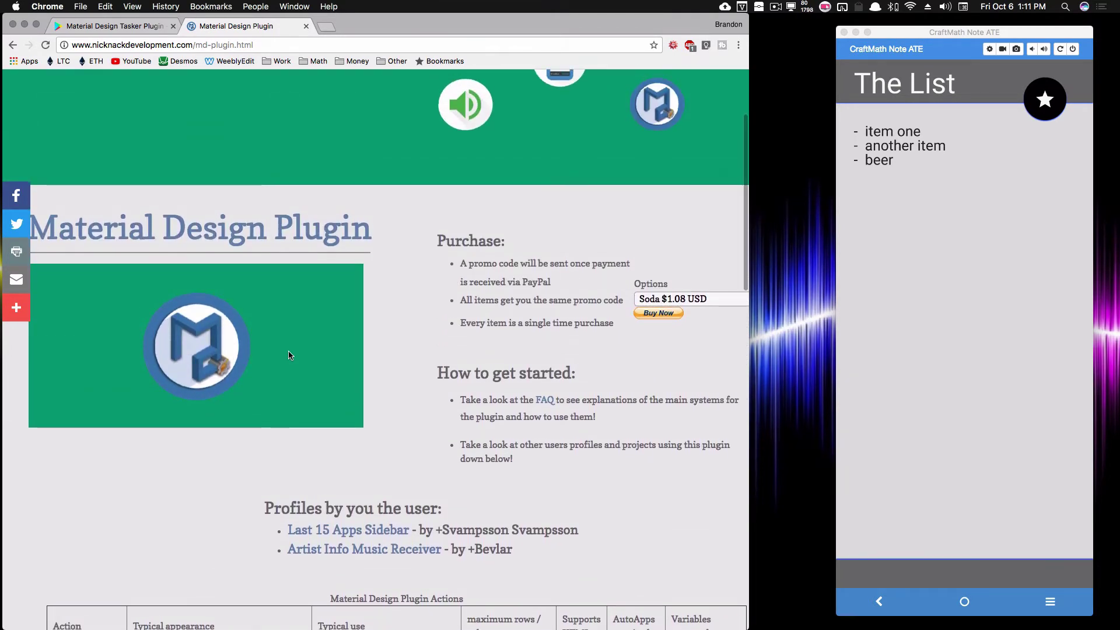
pyautogui.click(960, 310)
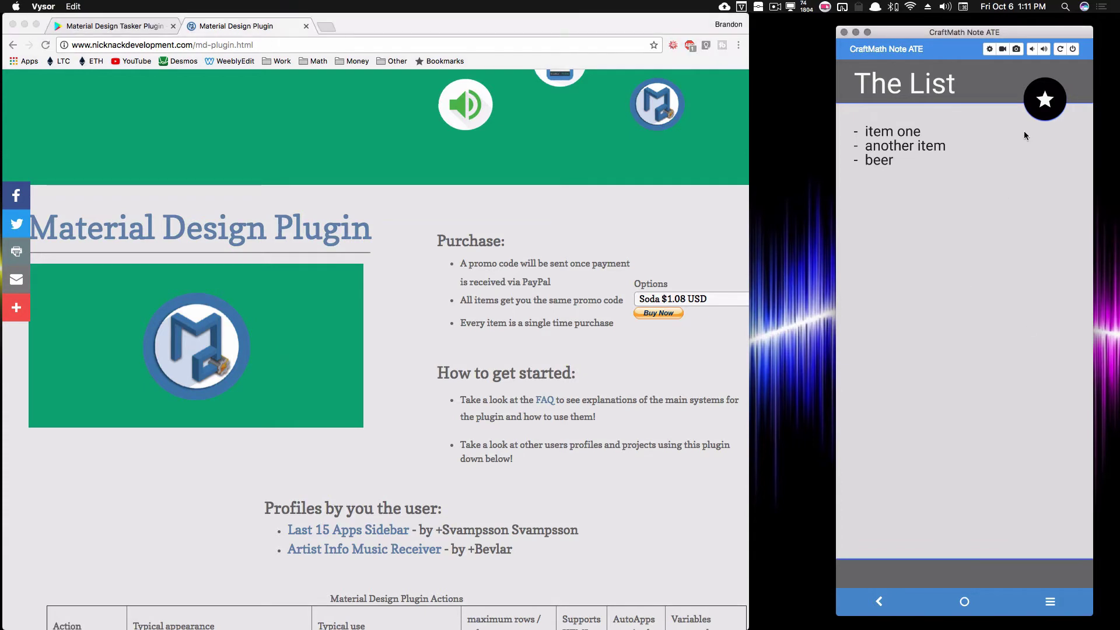
# Step: Launch the three-item list, empty it with Clear List, and accept the emptied list
pyautogui.click(1045, 99)
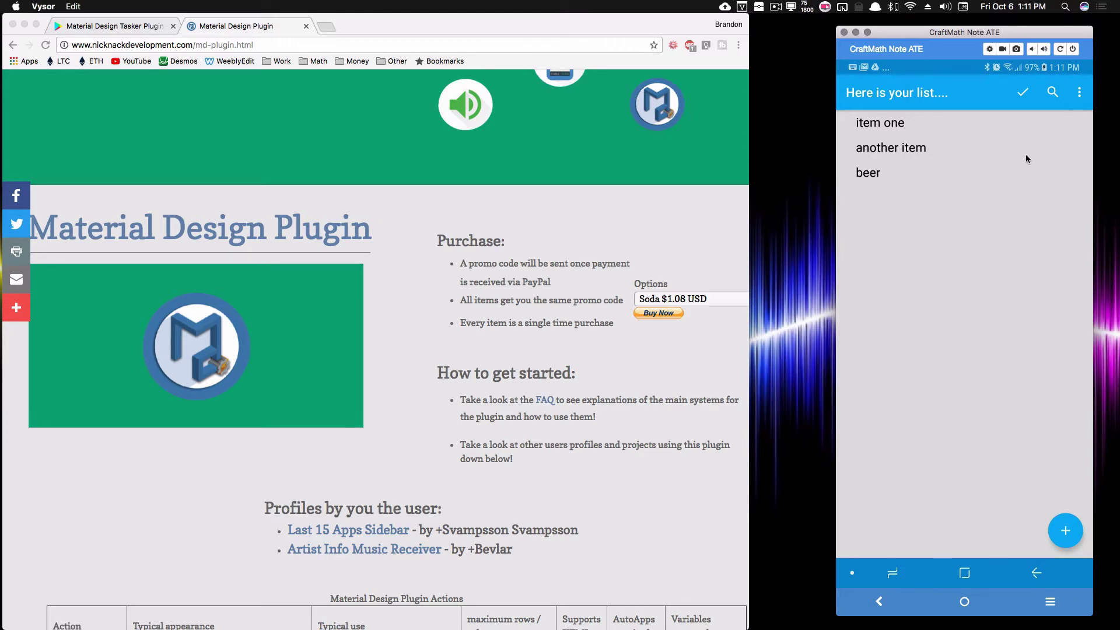
pyautogui.click(1079, 94)
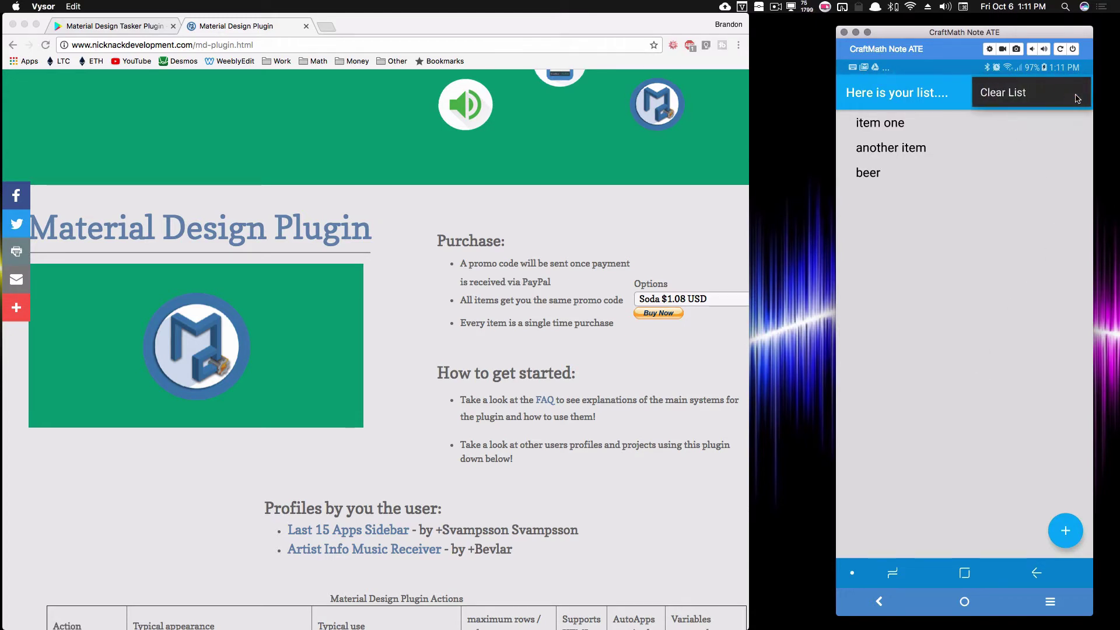
pyautogui.click(1078, 98)
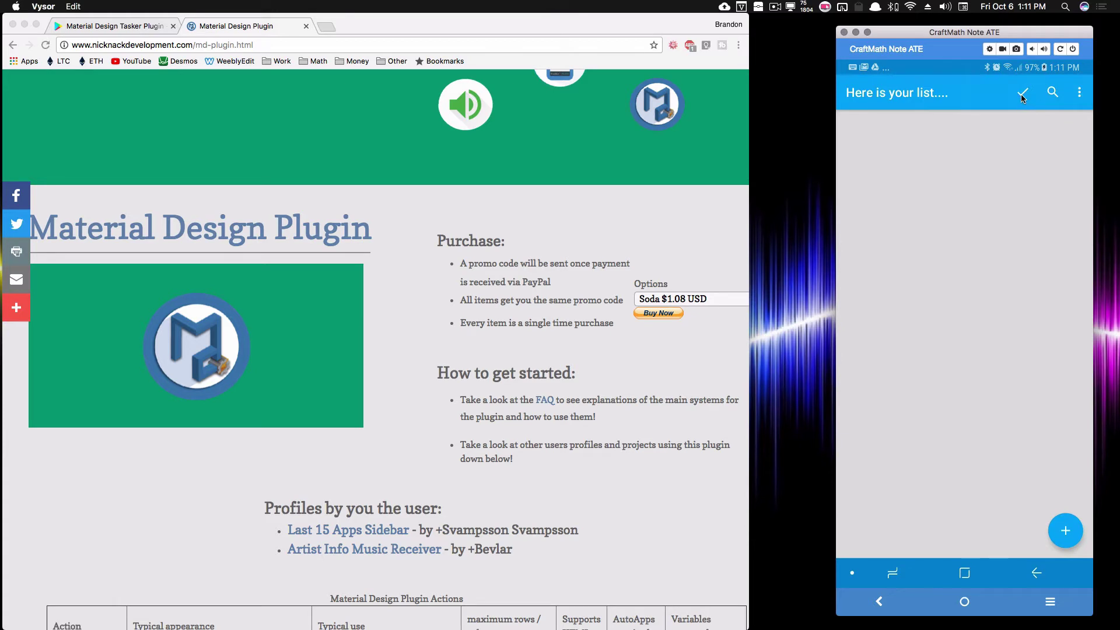
pyautogui.click(1021, 94)
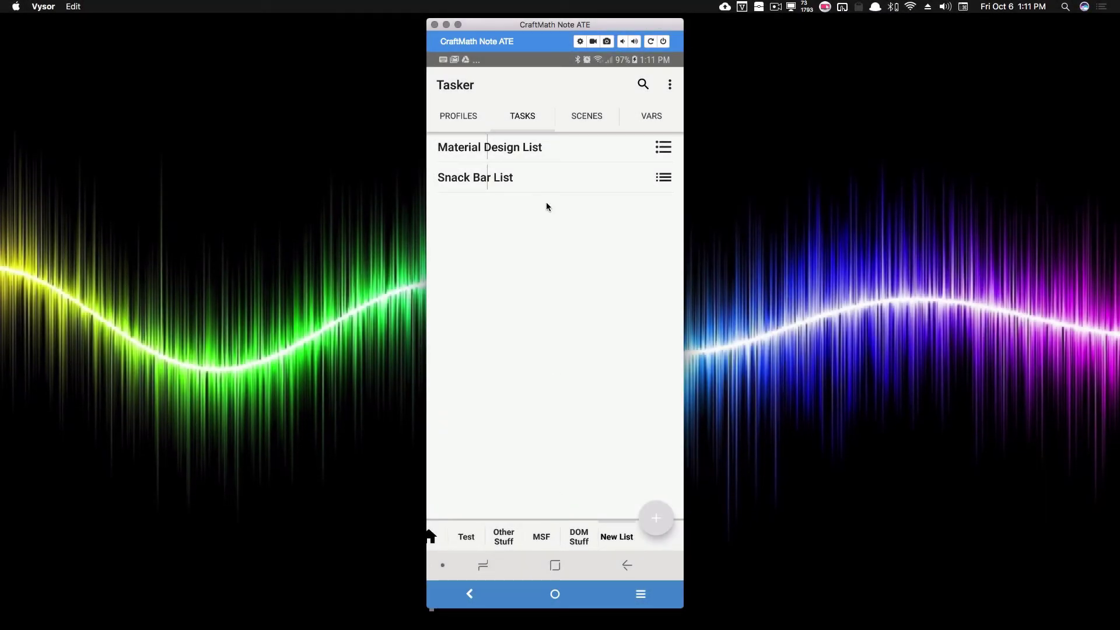
pyautogui.click(505, 150)
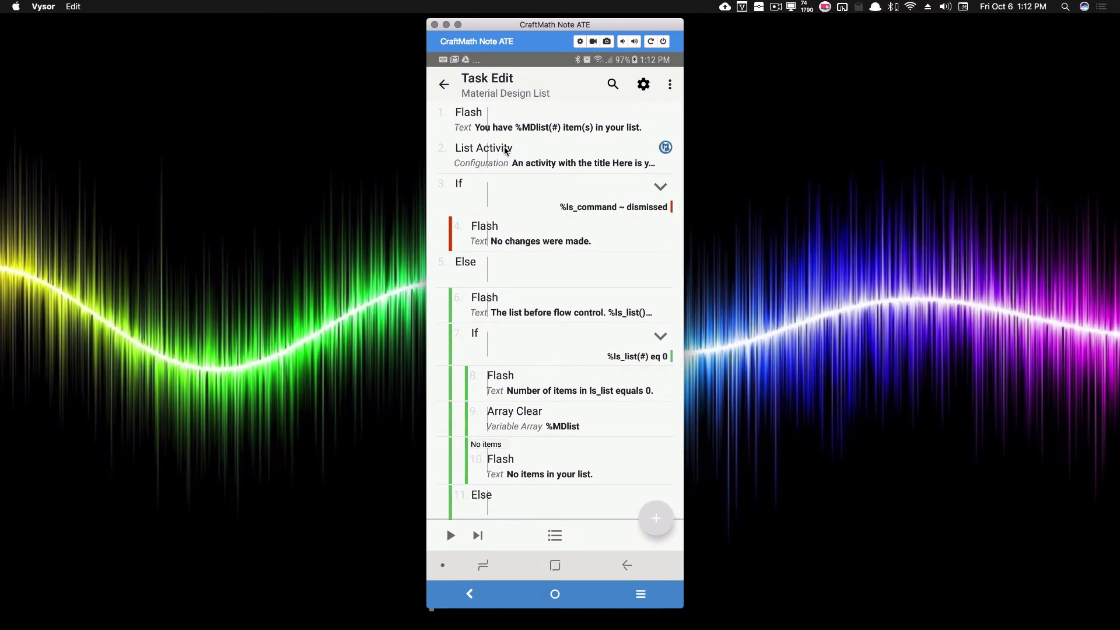
pyautogui.scroll(-10, 560, 415)
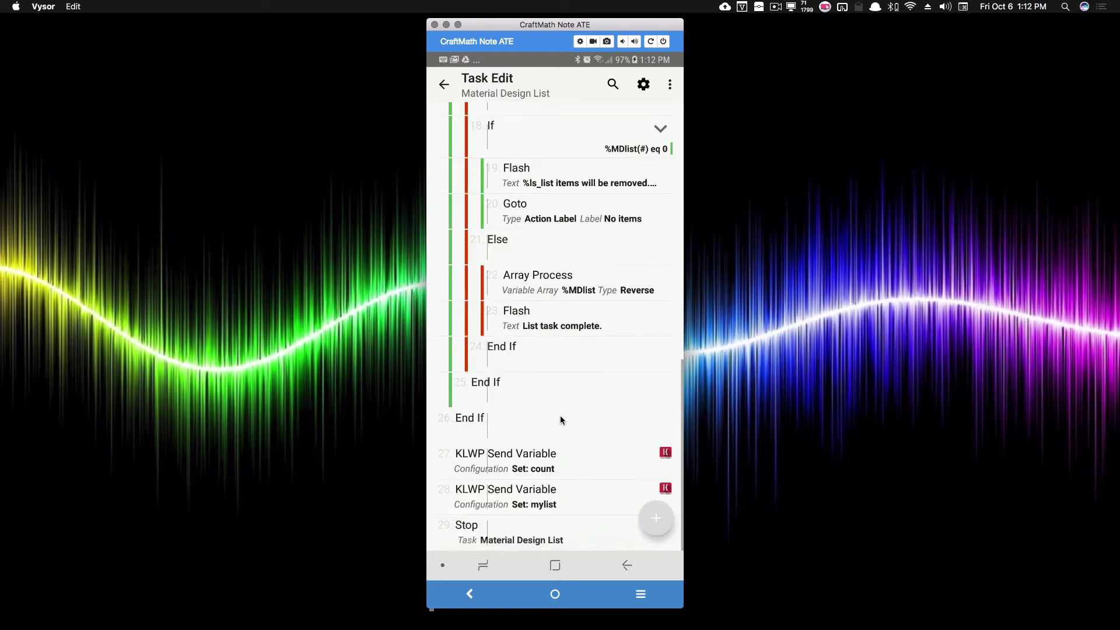
pyautogui.scroll(10, 561, 420)
pyautogui.scroll(-10, 561, 420)
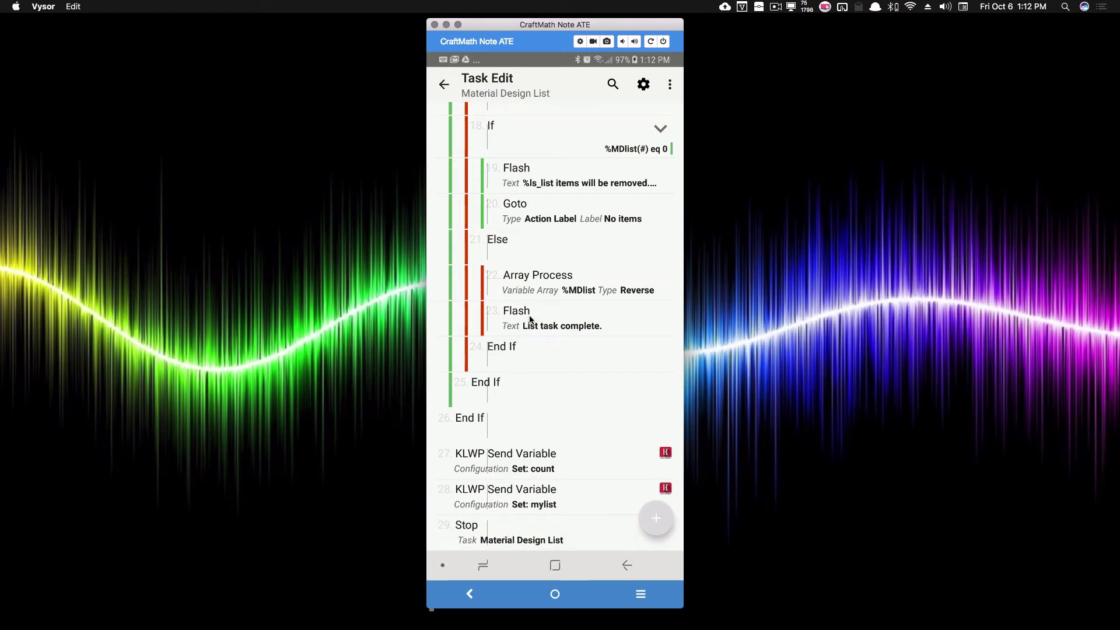
pyautogui.scroll(10, 537, 188)
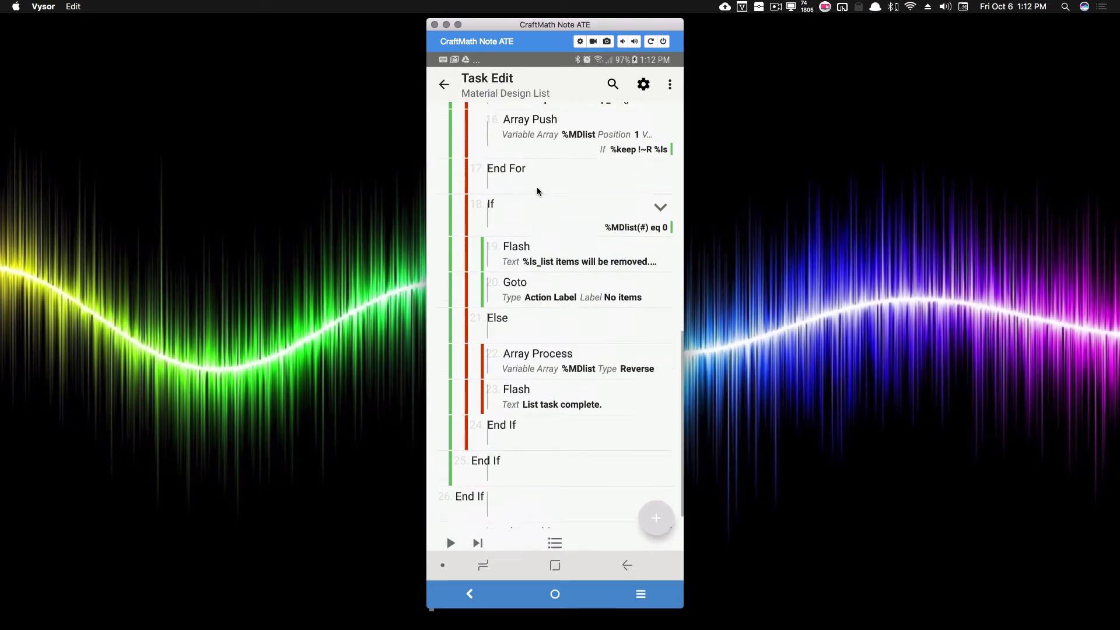
pyautogui.scroll(3, 537, 191)
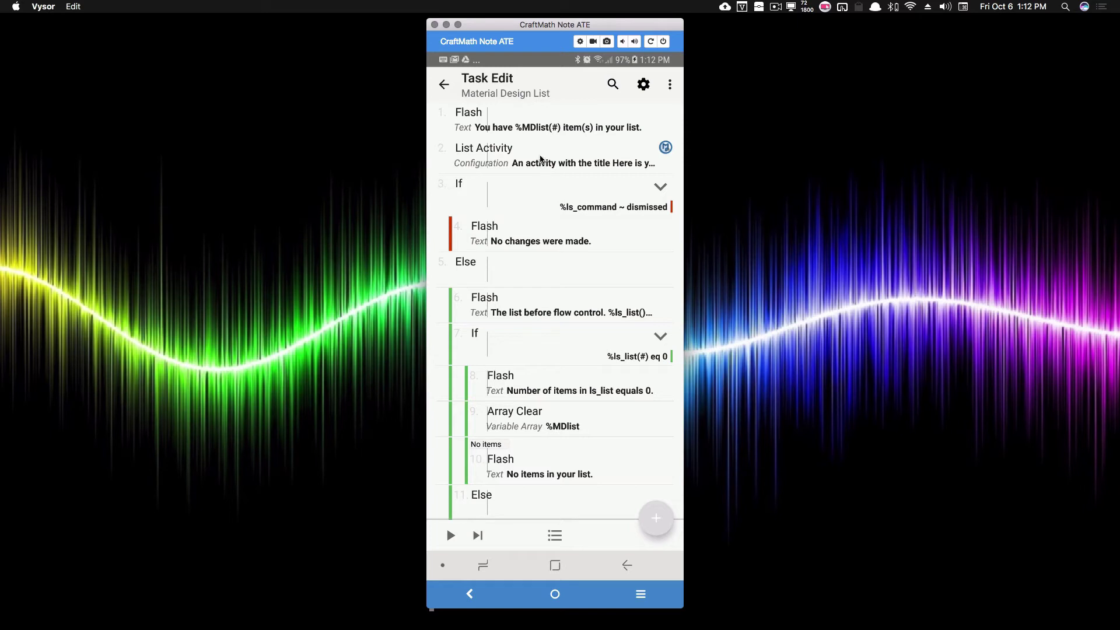
pyautogui.click(450, 86)
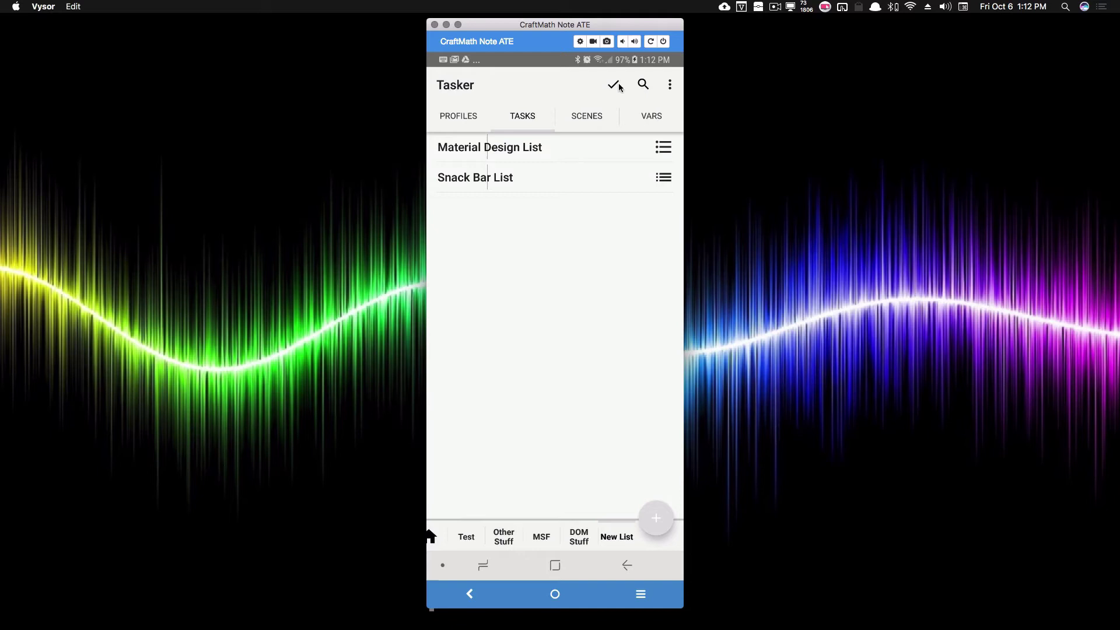
# Step: Create a new Tasker task named TutList
pyautogui.click(658, 516)
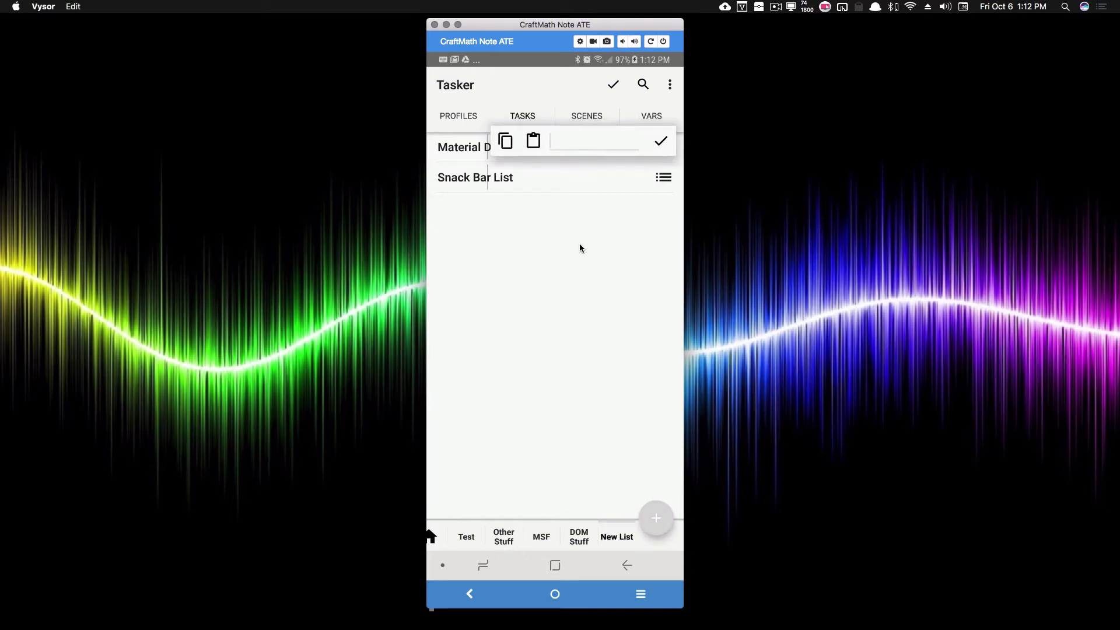
pyautogui.write('TutList')
pyautogui.click(660, 141)
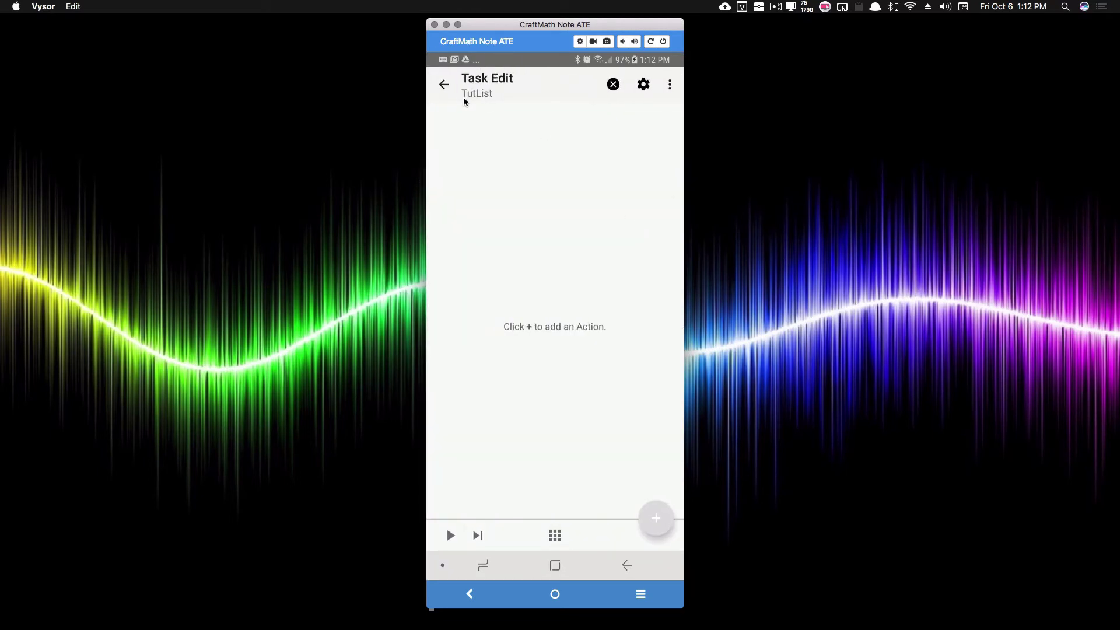
# Step: Add a Plugin > Material Design Plugin > List Activity action to TutList
pyautogui.click(653, 517)
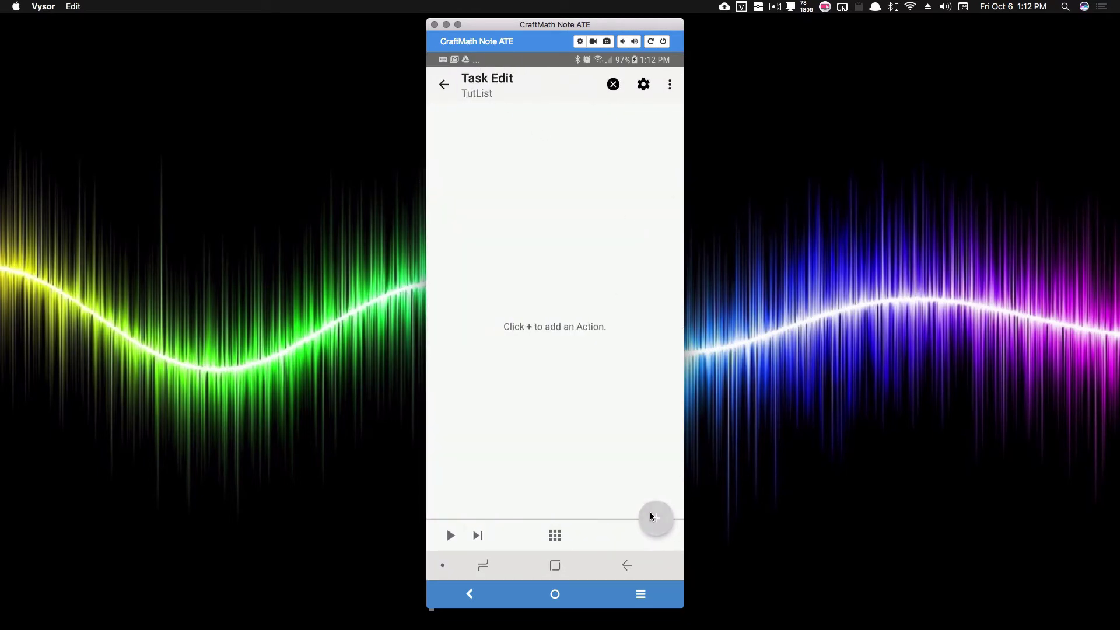
pyautogui.click(507, 333)
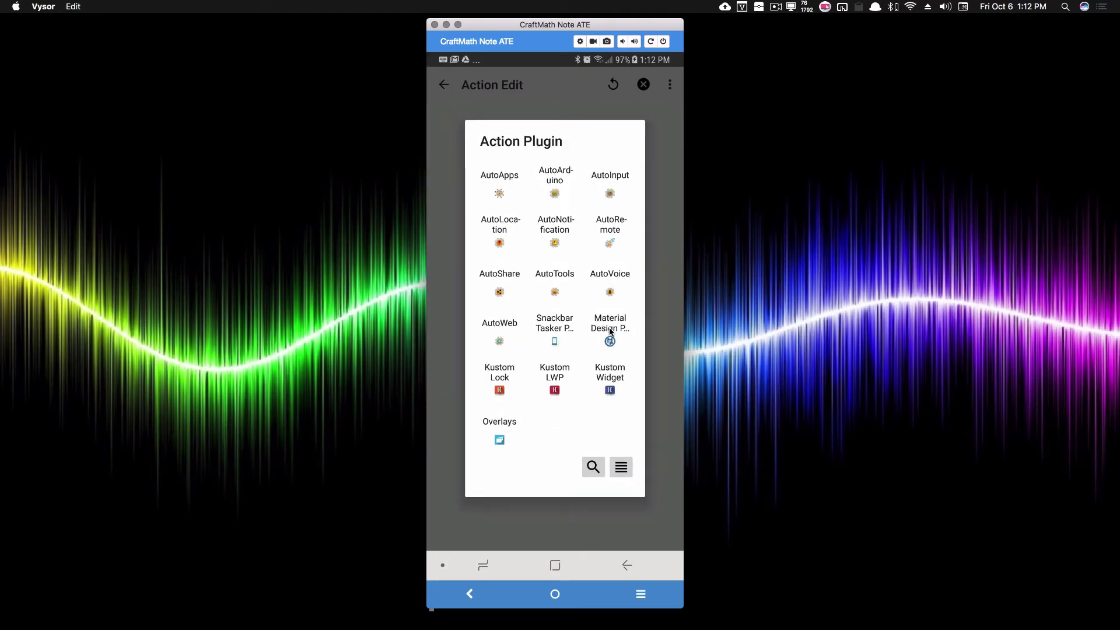
pyautogui.click(610, 331)
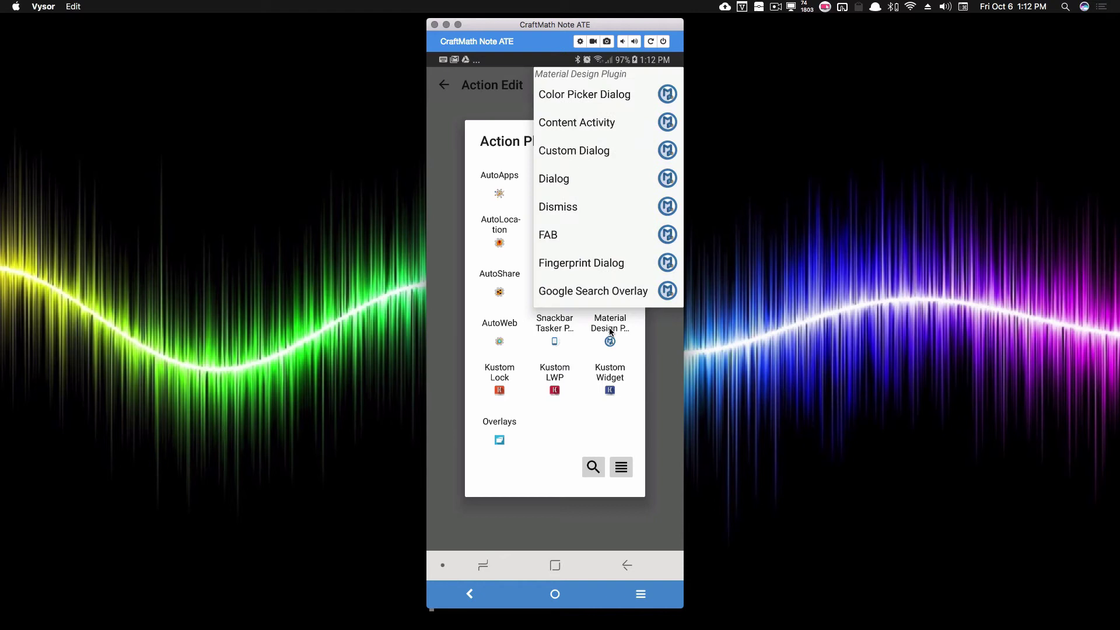
pyautogui.scroll(-1, 607, 218)
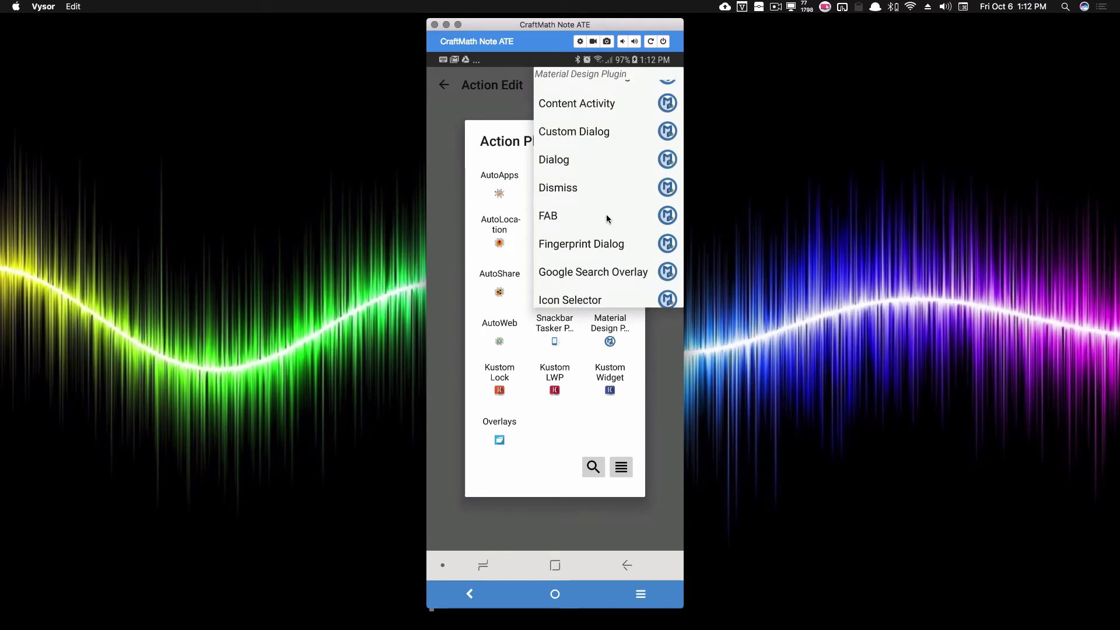
pyautogui.scroll(-5, 607, 217)
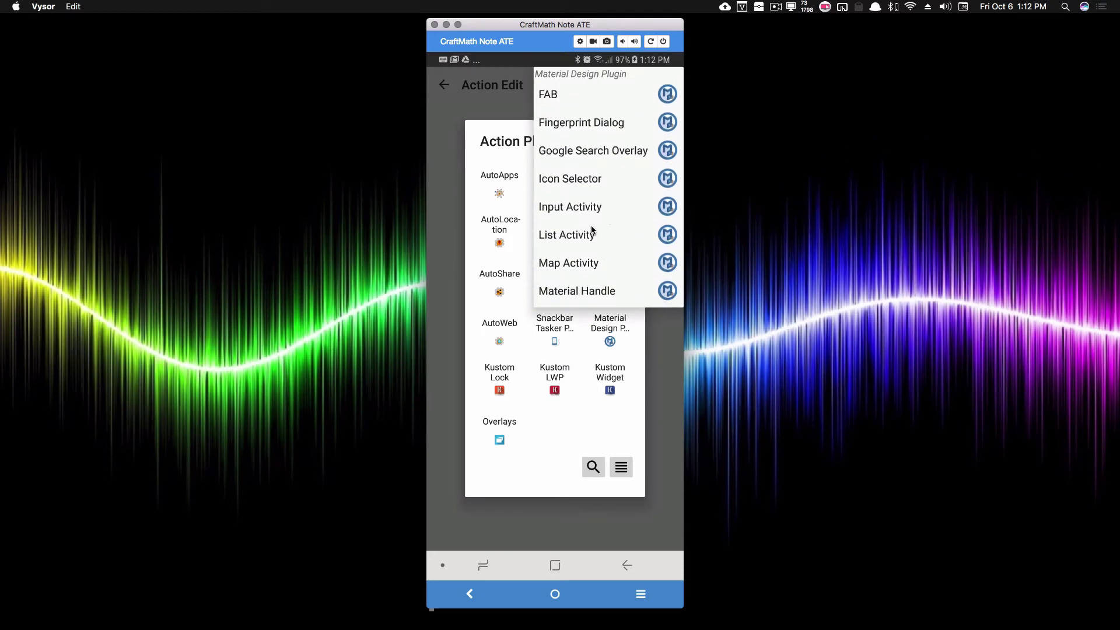
pyautogui.click(576, 233)
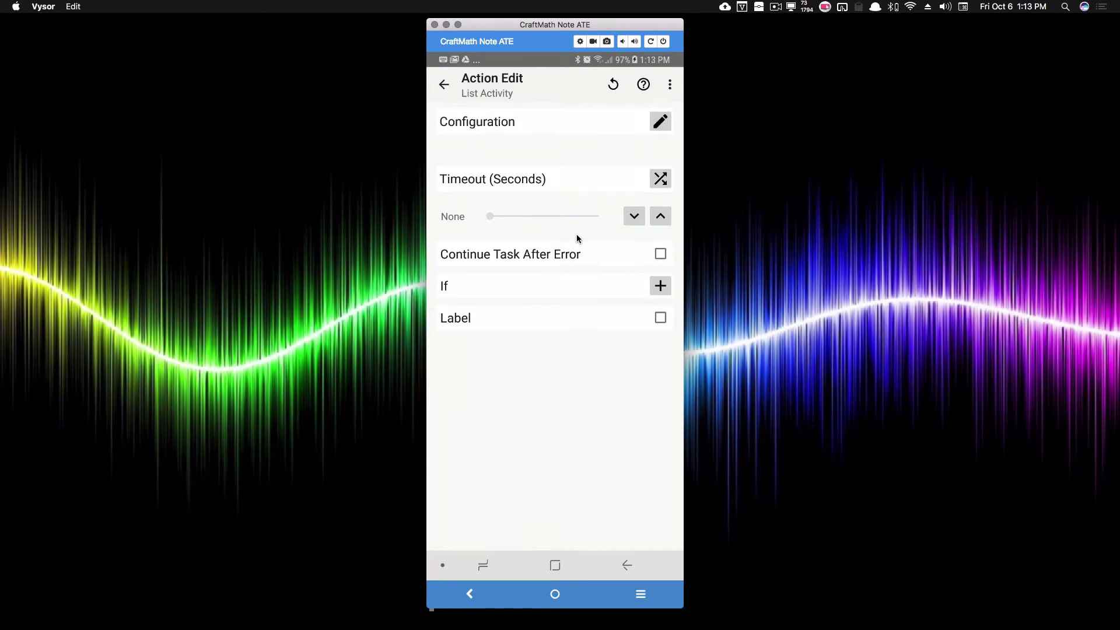
# Step: Set the title to 'This is the title.' and the action bar colour to red #fa0000
pyautogui.click(663, 129)
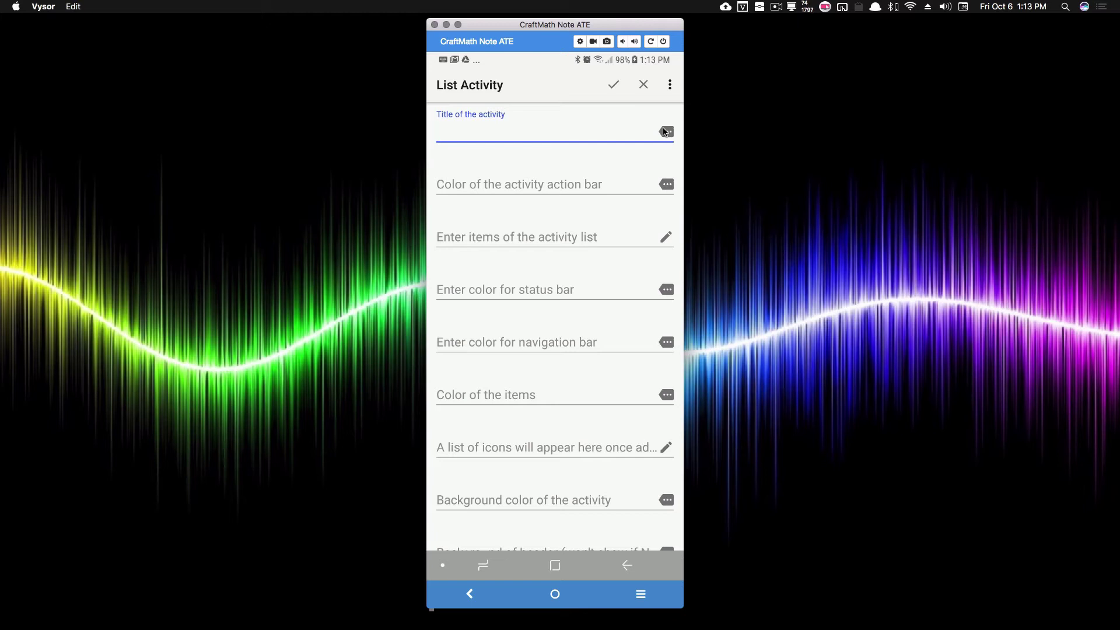
pyautogui.write('This is the titl')
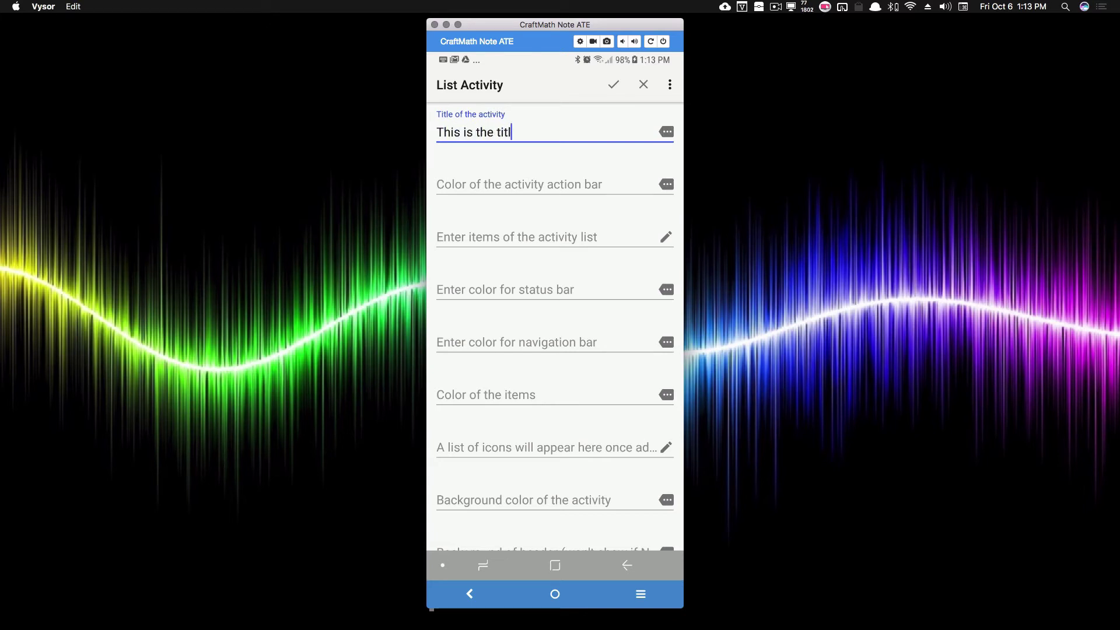
pyautogui.write('e.')
pyautogui.click(541, 185)
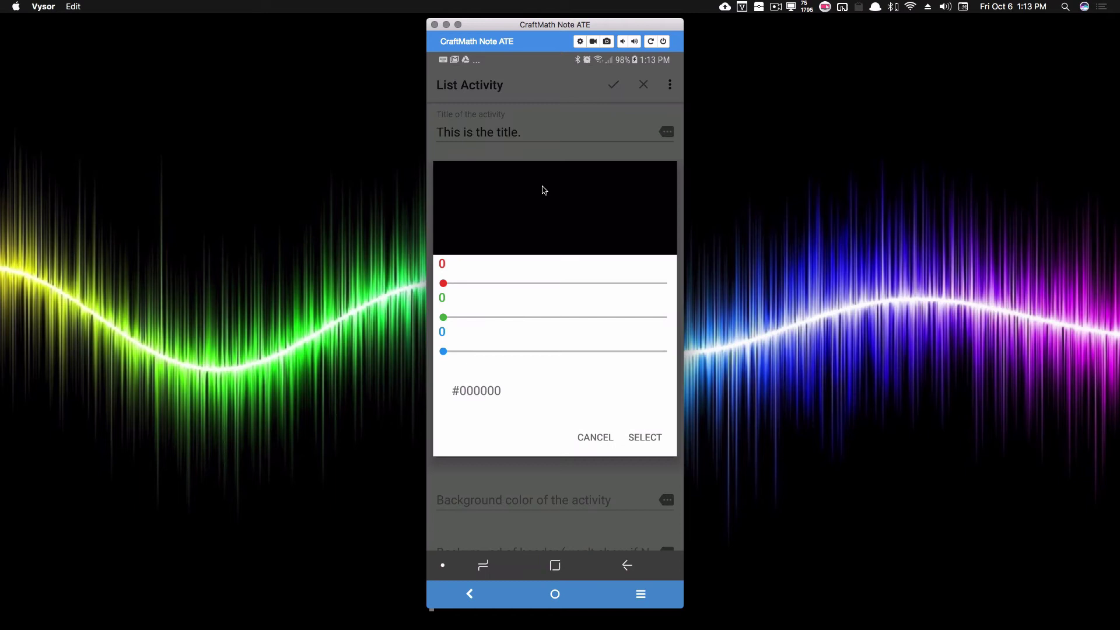
pyautogui.moveTo(538, 283); pyautogui.dragTo(663, 283)
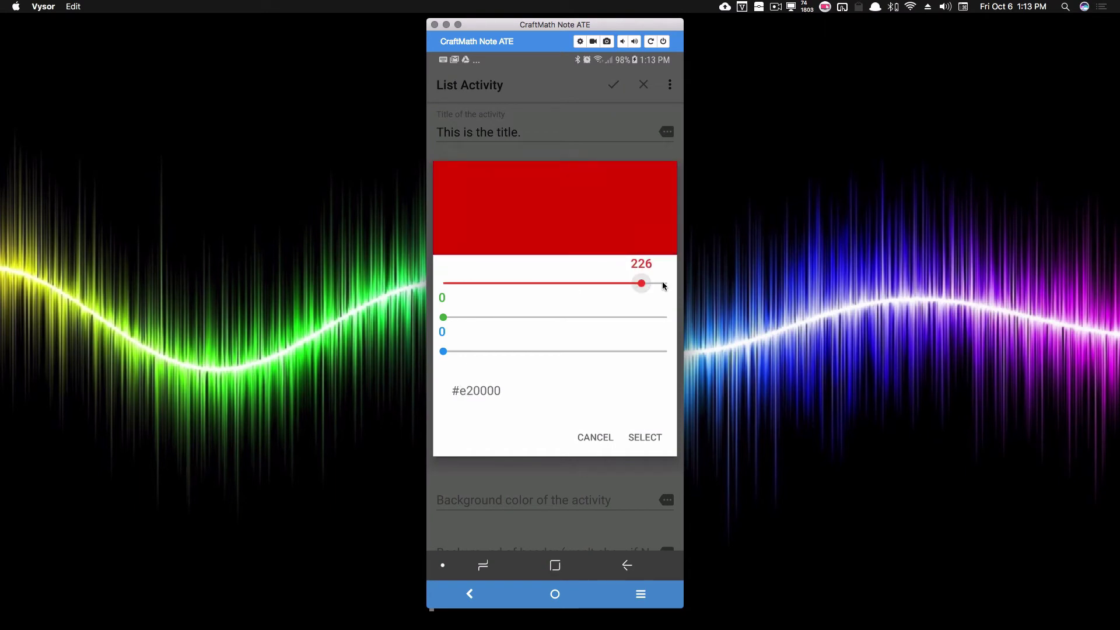
pyautogui.click(648, 437)
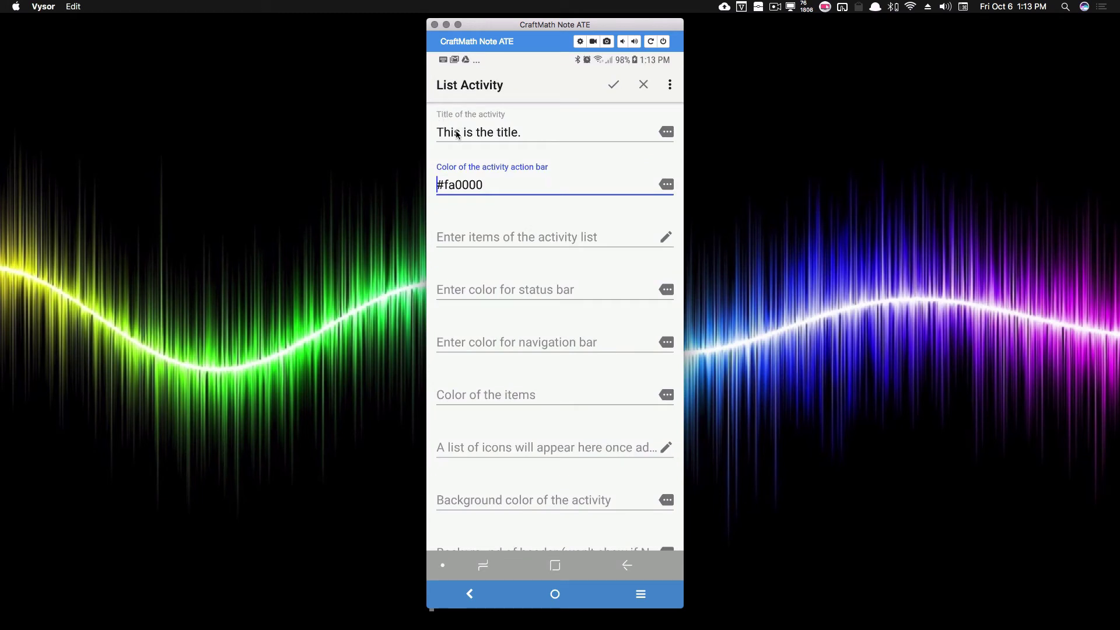
# Step: Enter the list items milk,bread,cheese,beer
pyautogui.click(512, 237)
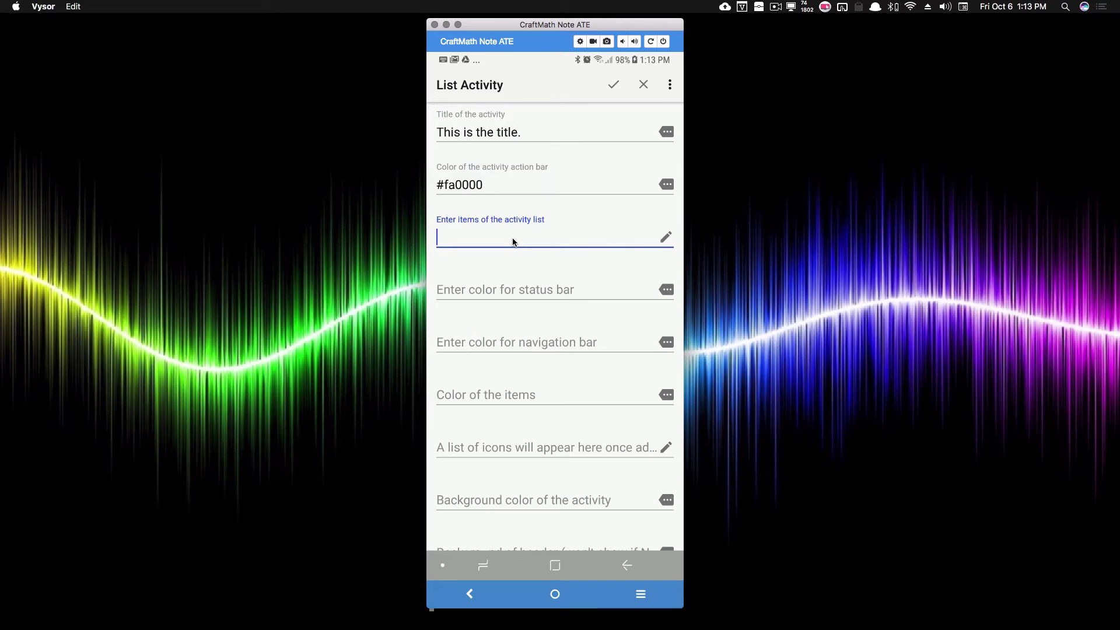
pyautogui.write('milk,bread,cheese,beer')
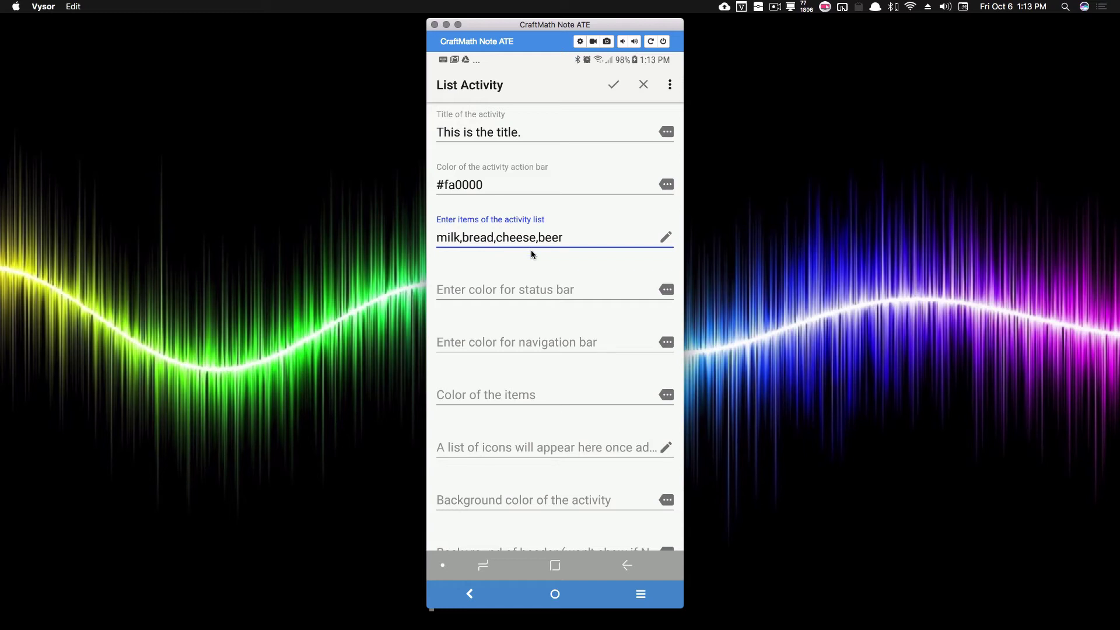
pyautogui.click(508, 289)
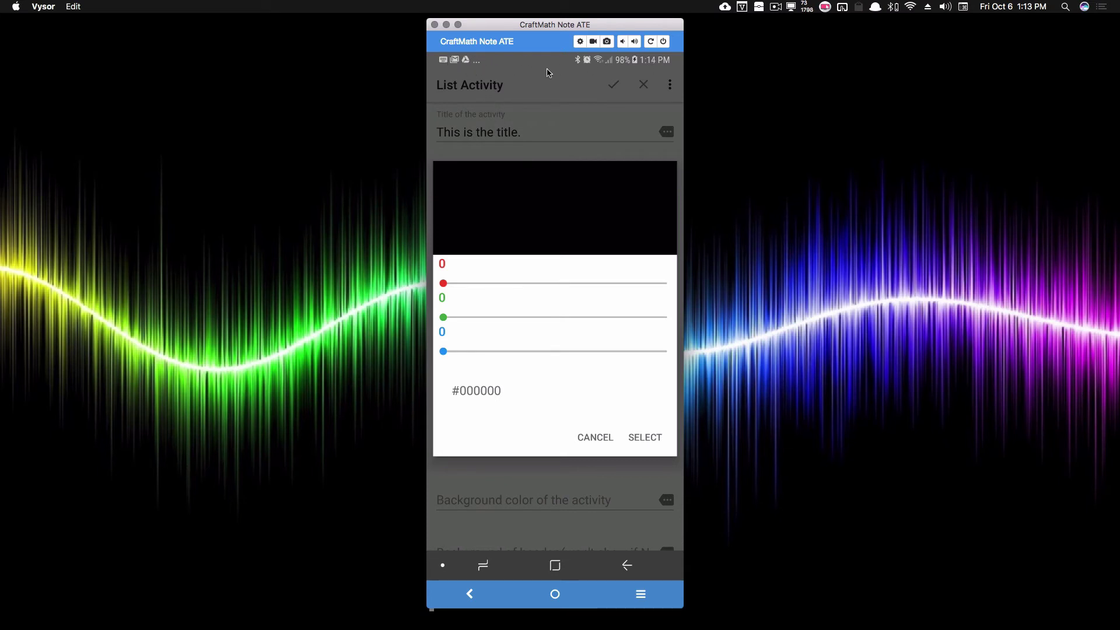
# Step: Set the status bar to green #00d900 and the navigation bar to blue #0000e6
pyautogui.click(633, 318)
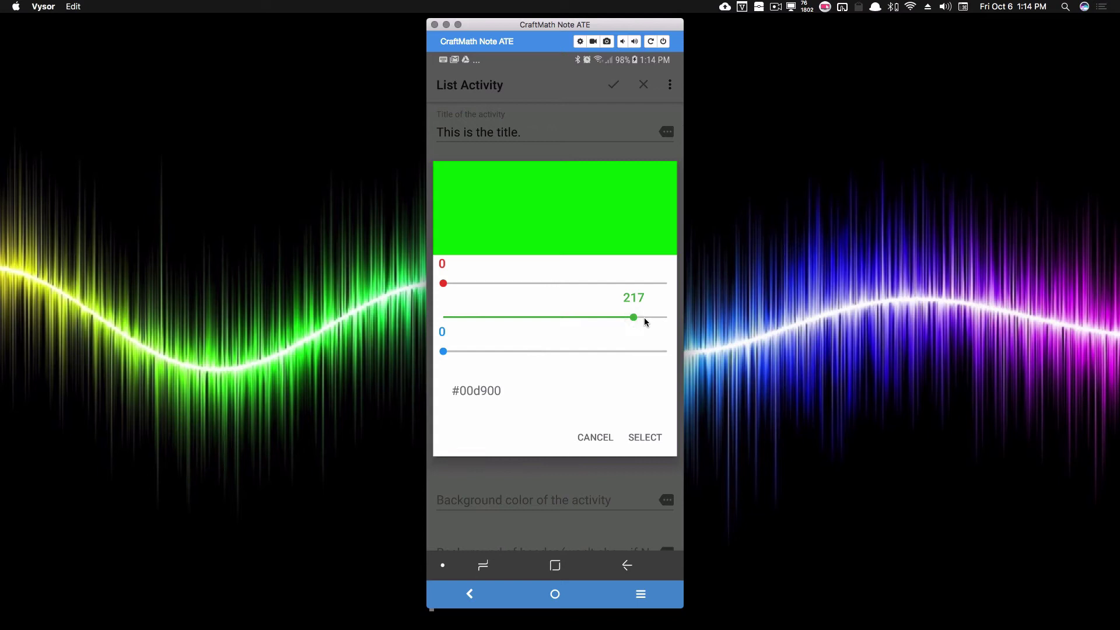
pyautogui.click(639, 439)
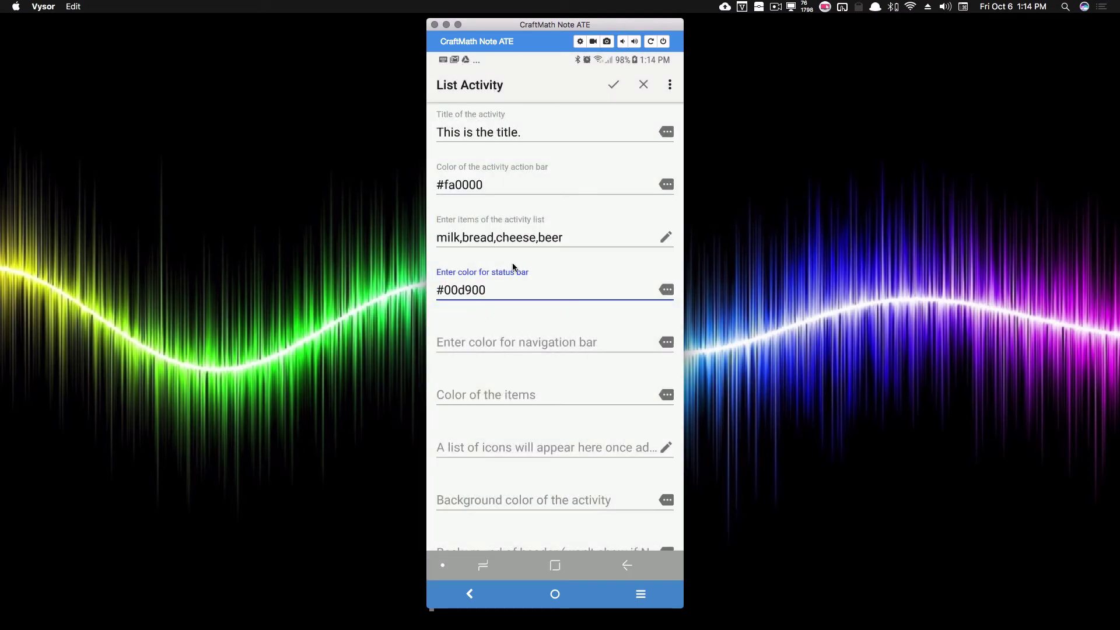
pyautogui.click(520, 343)
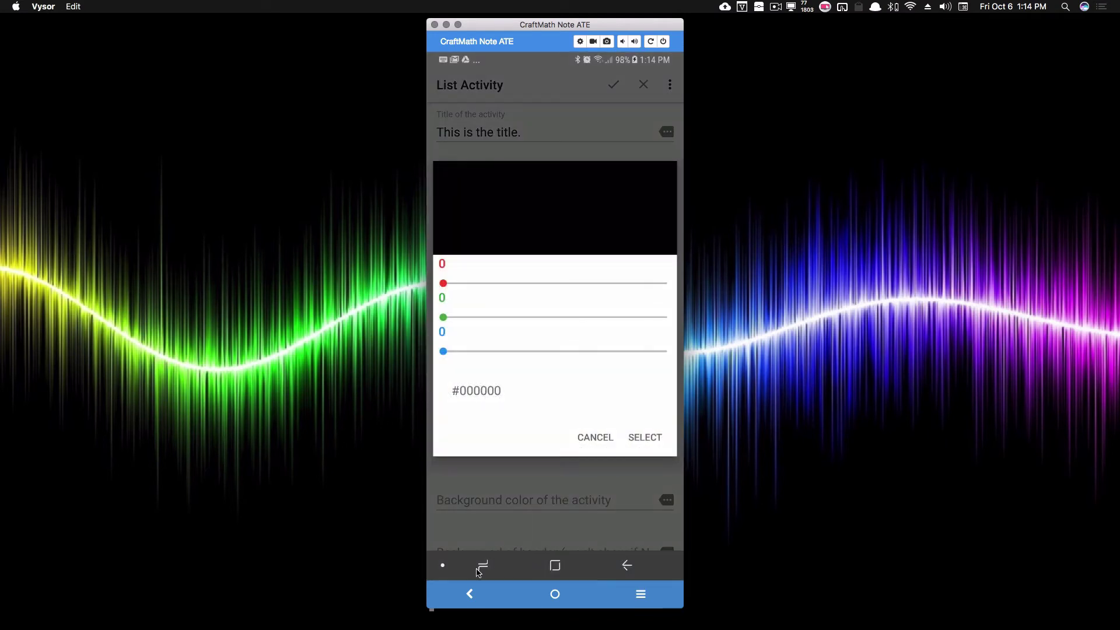
pyautogui.click(645, 351)
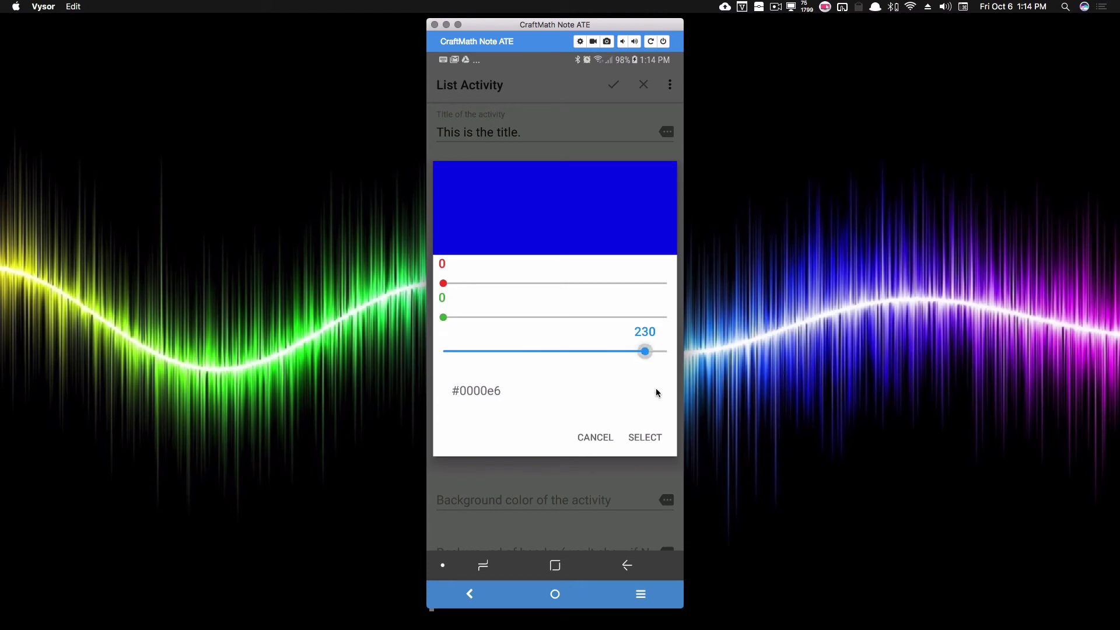
pyautogui.click(645, 438)
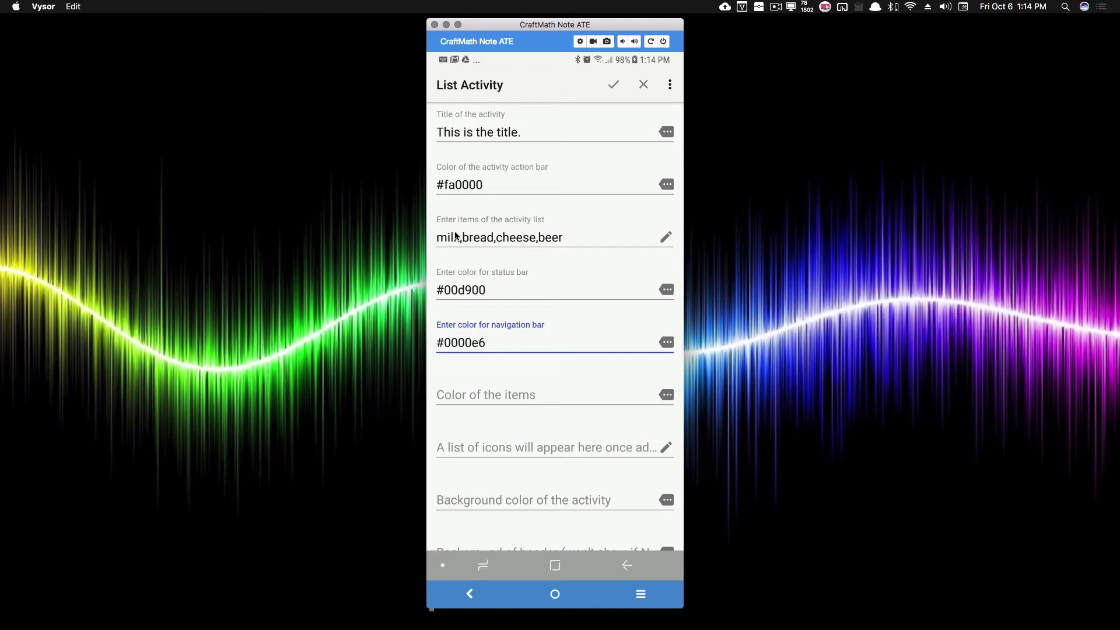
# Step: Set the item colour to black #000000 and the activity background to #e1eae4
pyautogui.click(519, 391)
pyautogui.click(652, 439)
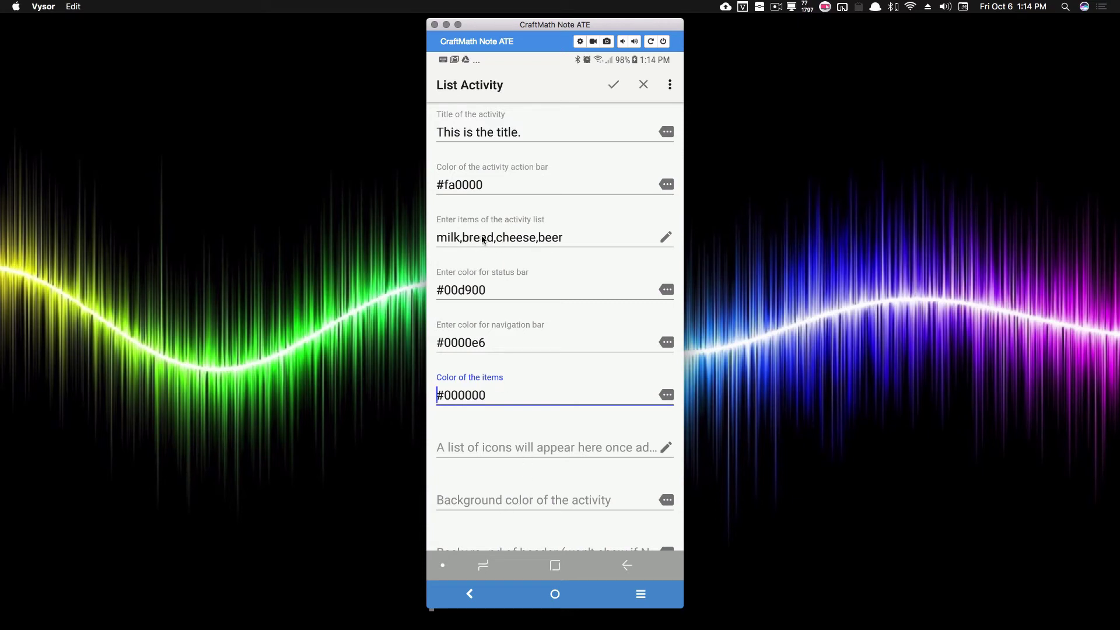
pyautogui.click(511, 503)
pyautogui.click(511, 506)
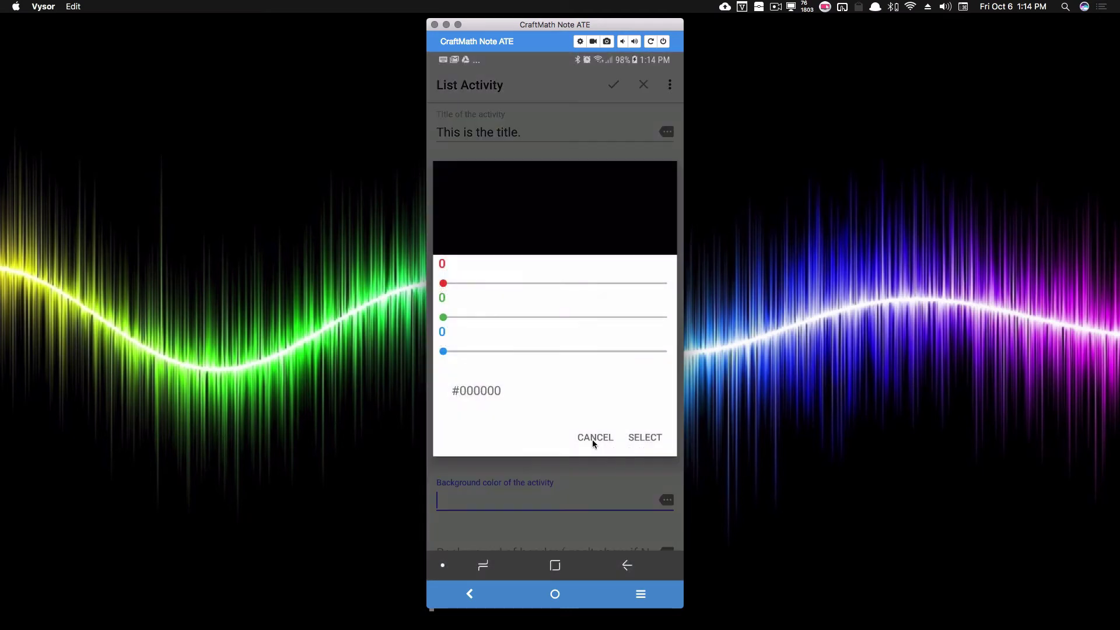
pyautogui.moveTo(653, 350); pyautogui.dragTo(642, 351)
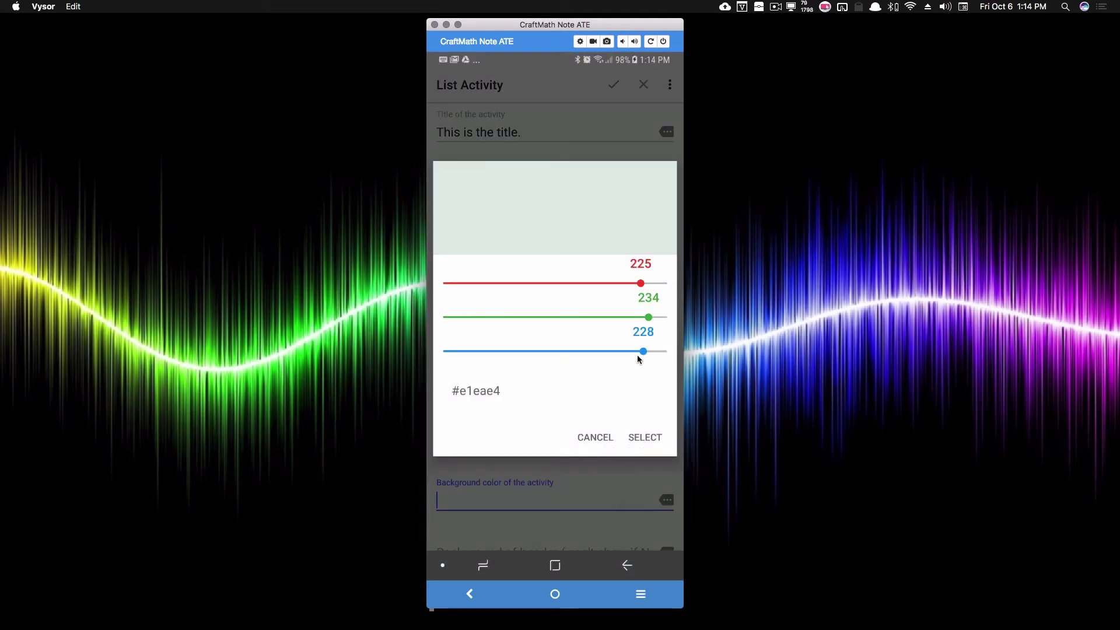
pyautogui.click(641, 434)
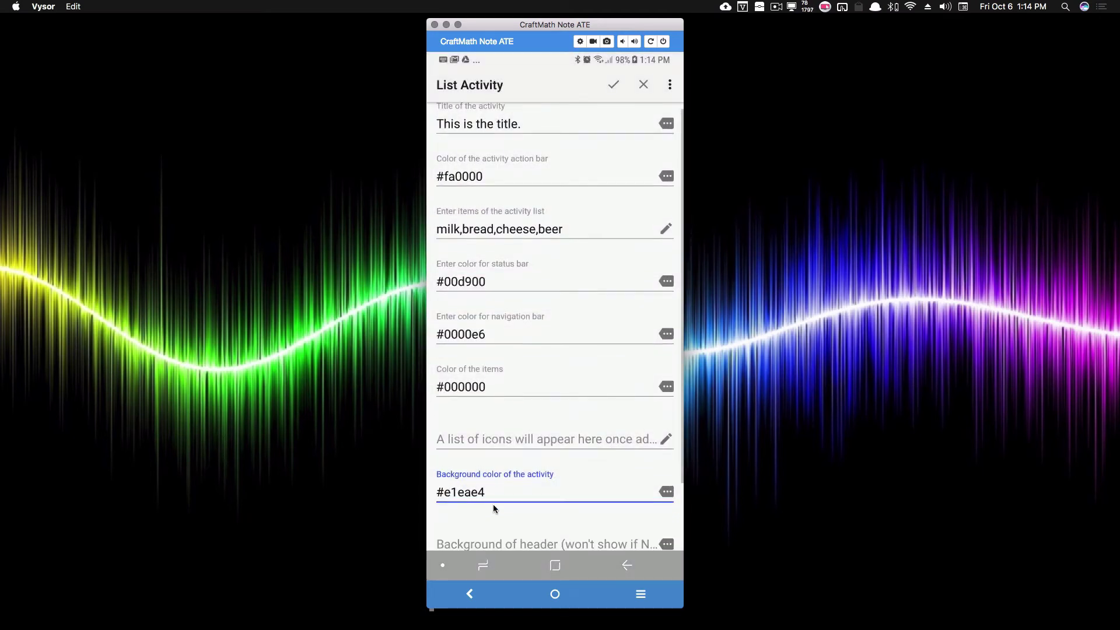
pyautogui.scroll(-1, 492, 507)
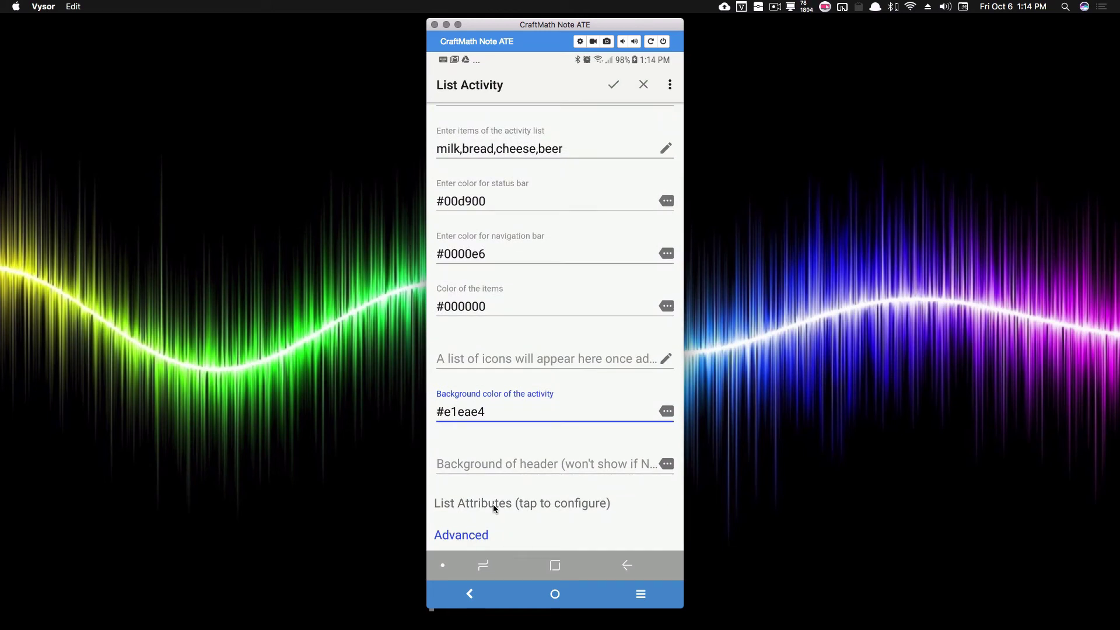
# Step: Save the List Activity, test-run TutList to preview the milk, bread, cheese, beer list, and return
pyautogui.click(612, 85)
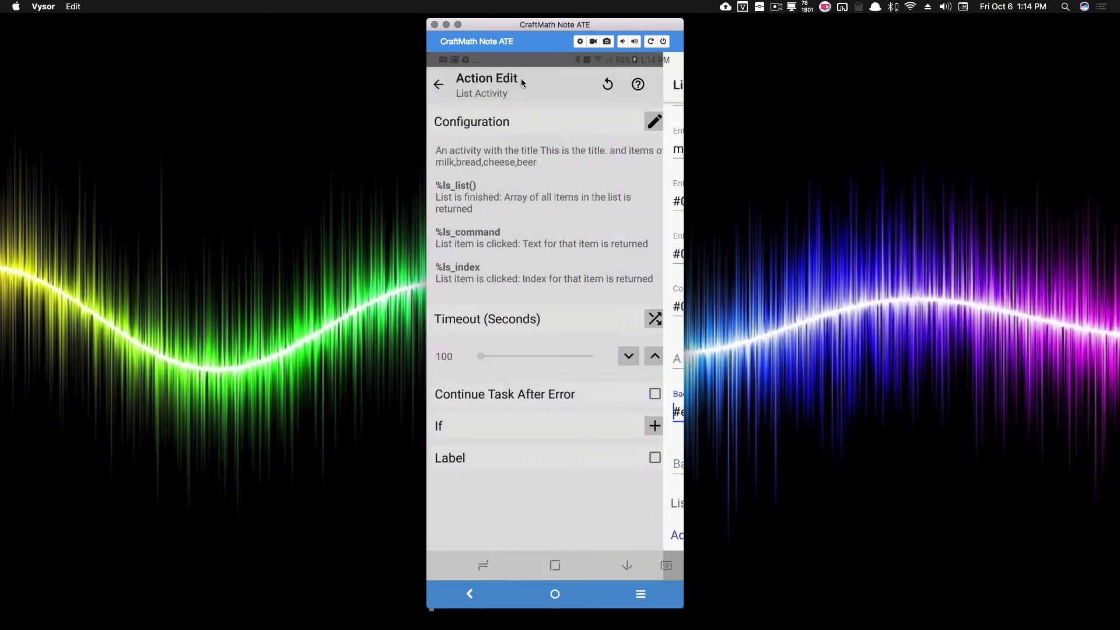
pyautogui.click(445, 86)
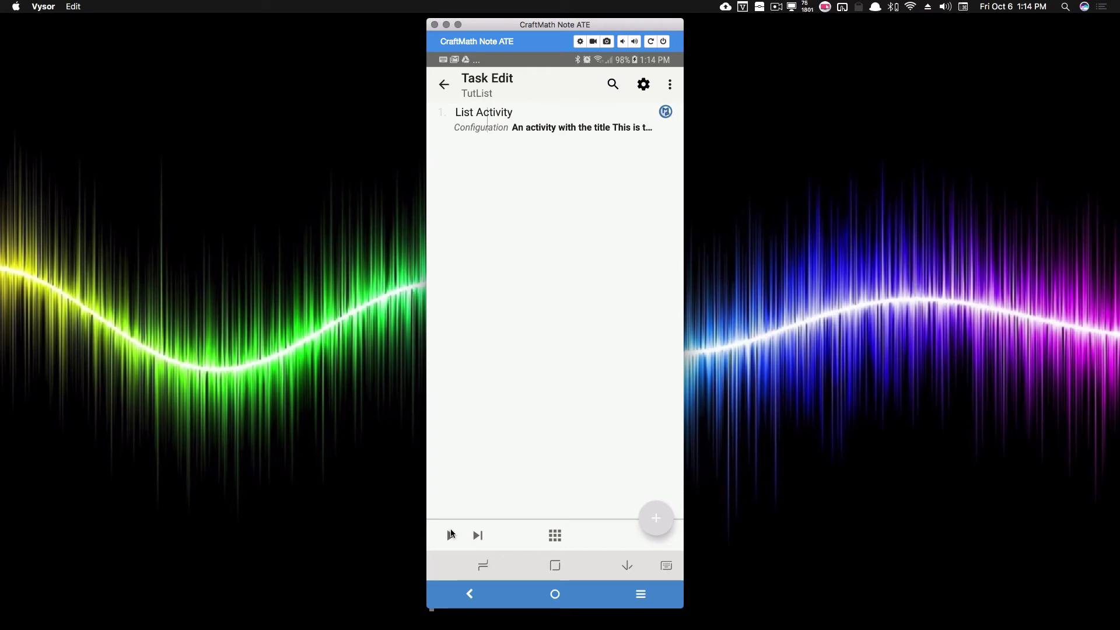
pyautogui.click(451, 534)
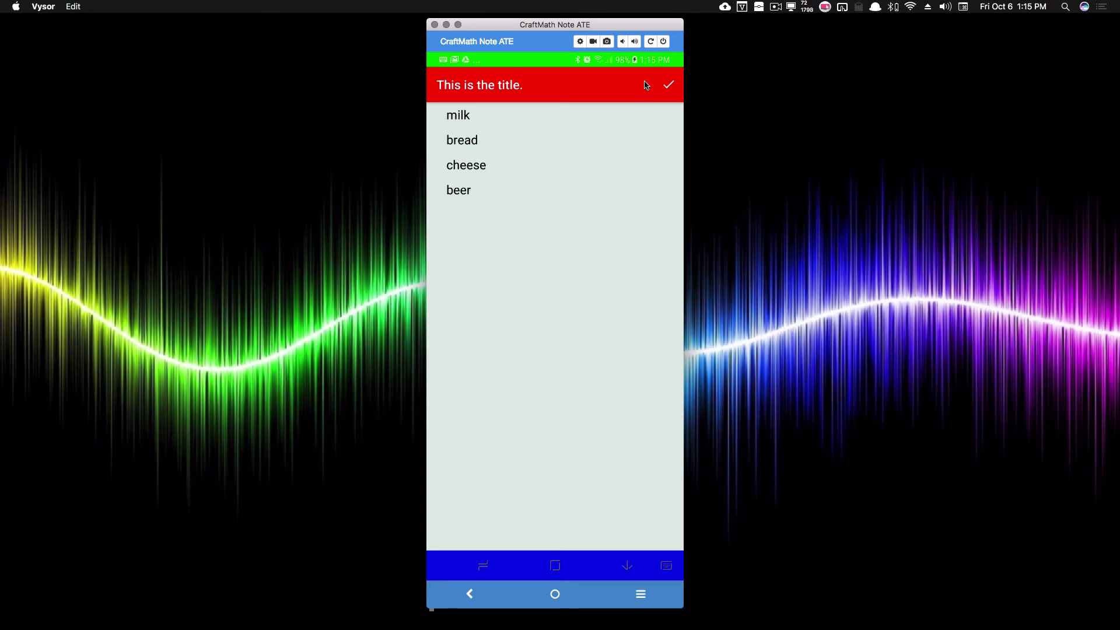
pyautogui.click(474, 594)
pyautogui.click(500, 583)
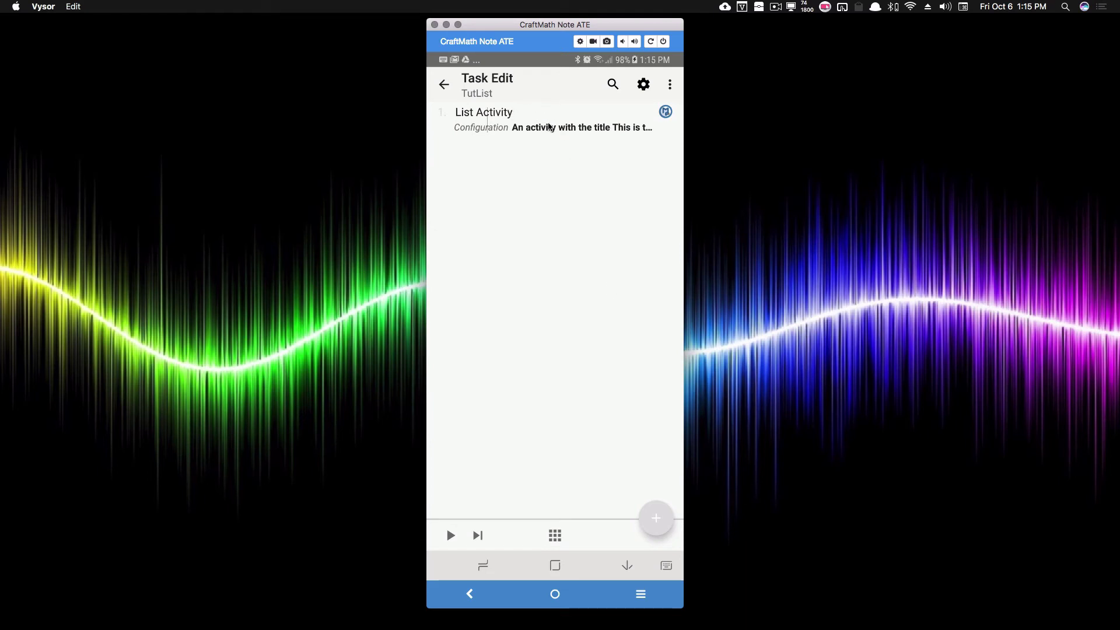
# Step: Tick Swipeable, Menu Options and FAB under List Attributes, then save the List Activity configuration
pyautogui.click(548, 128)
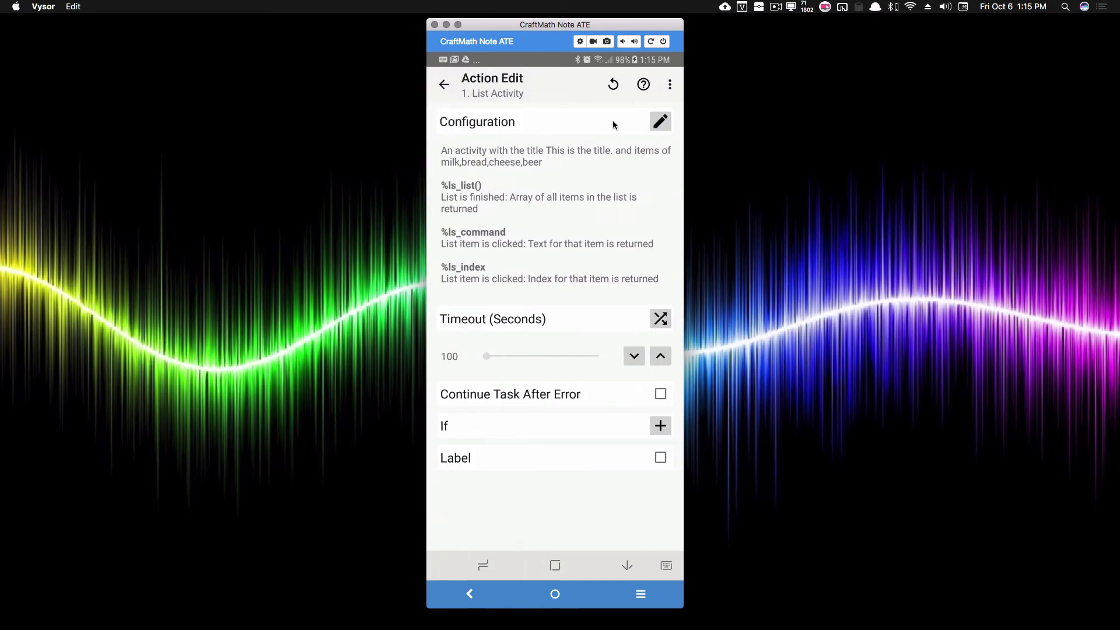
pyautogui.click(660, 122)
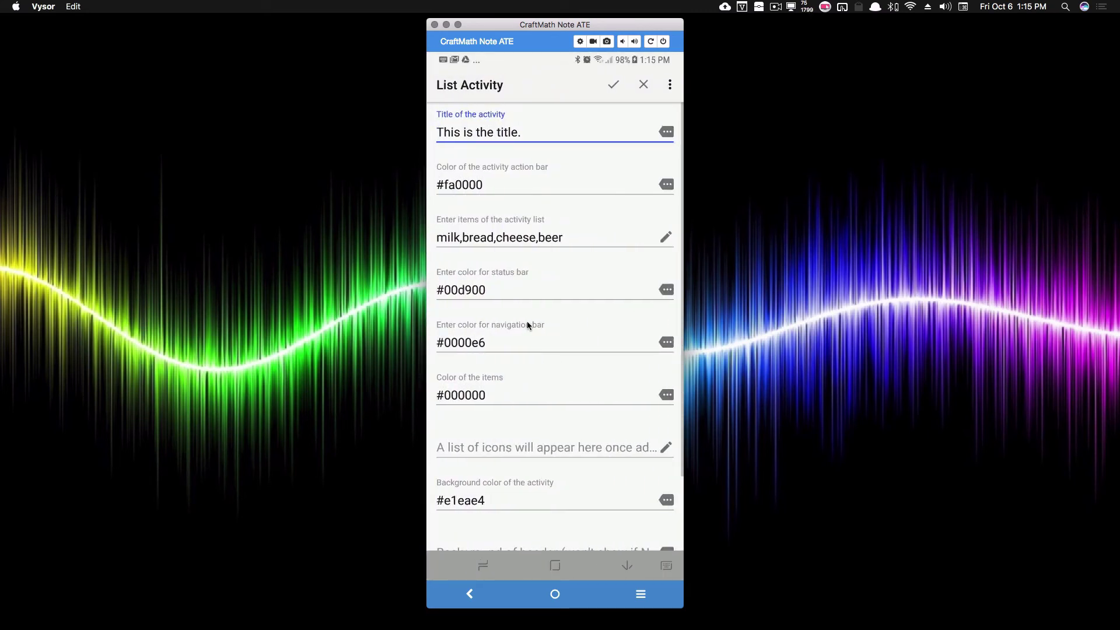
pyautogui.scroll(-3, 528, 325)
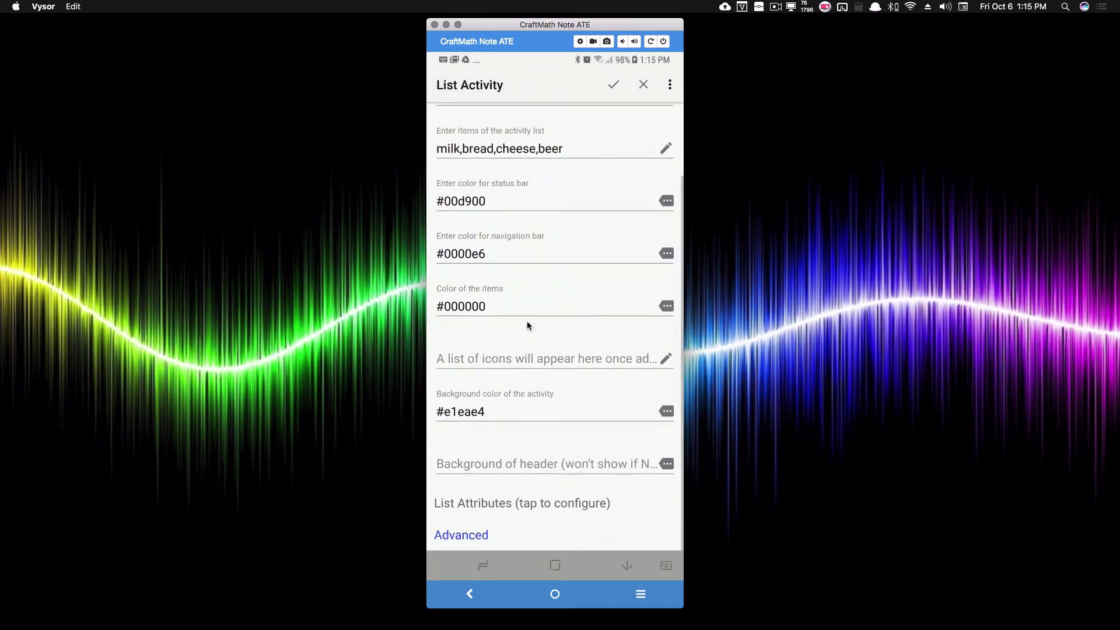
pyautogui.click(460, 501)
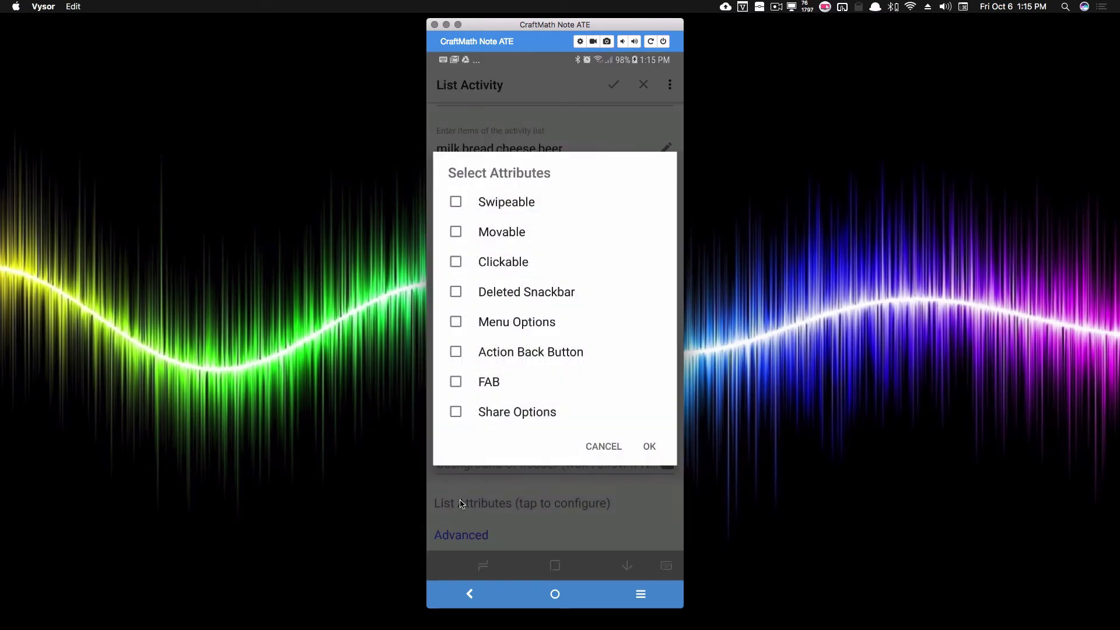
pyautogui.click(456, 202)
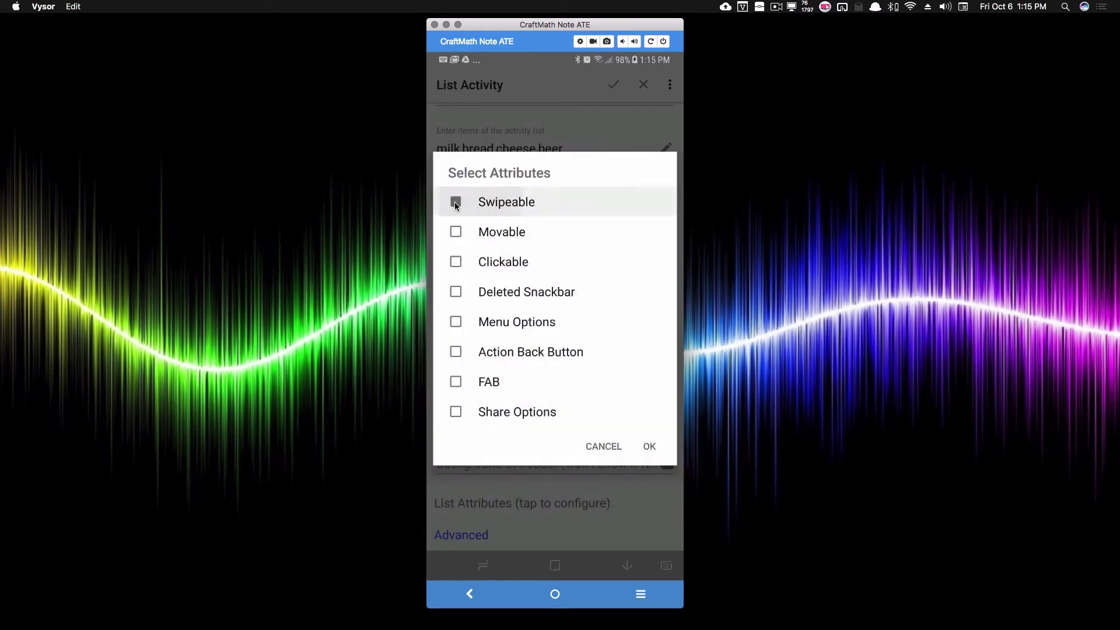
pyautogui.click(456, 322)
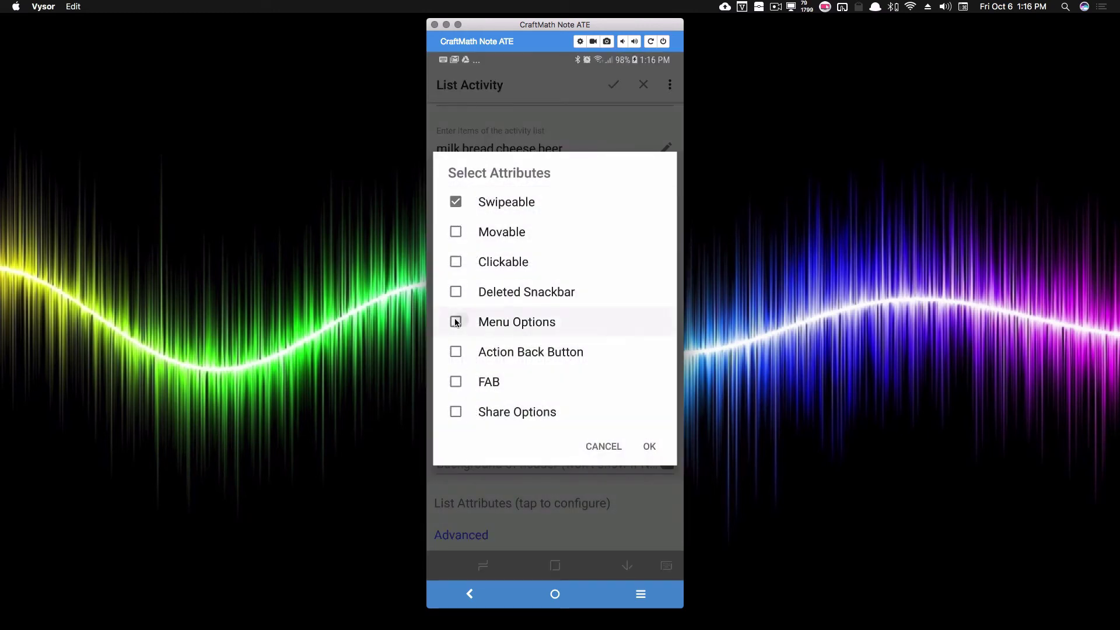
pyautogui.click(455, 382)
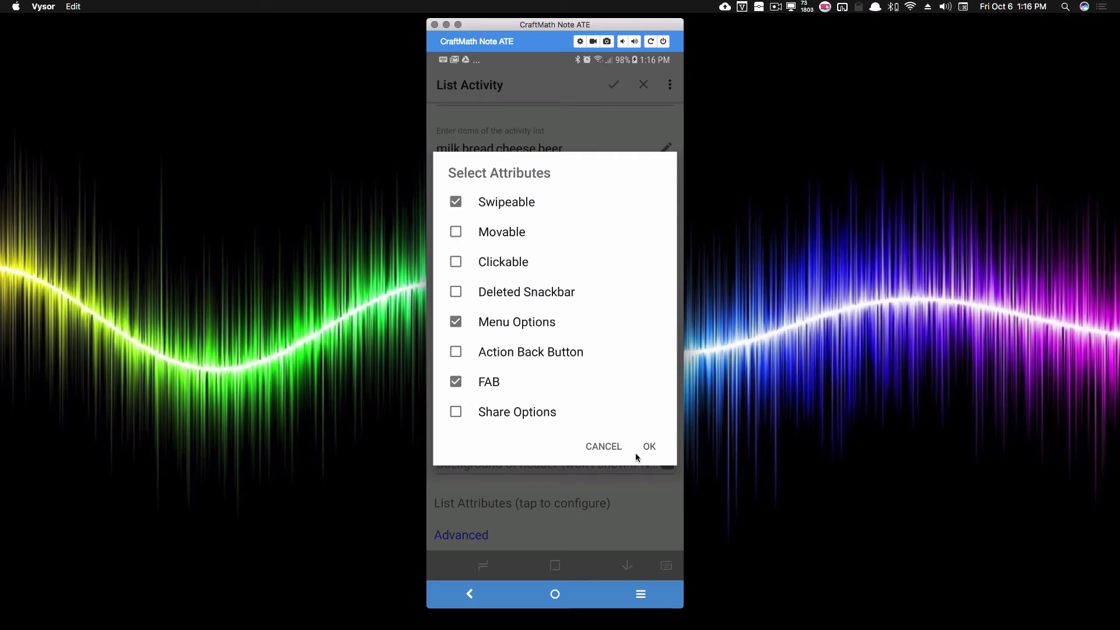
pyautogui.click(648, 446)
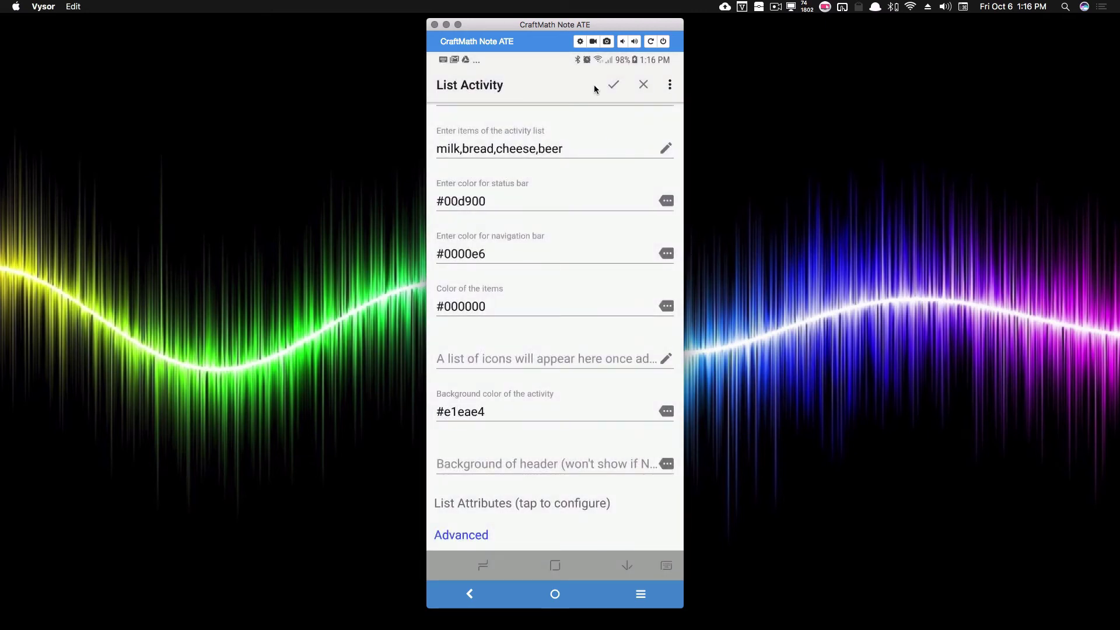
pyautogui.click(616, 83)
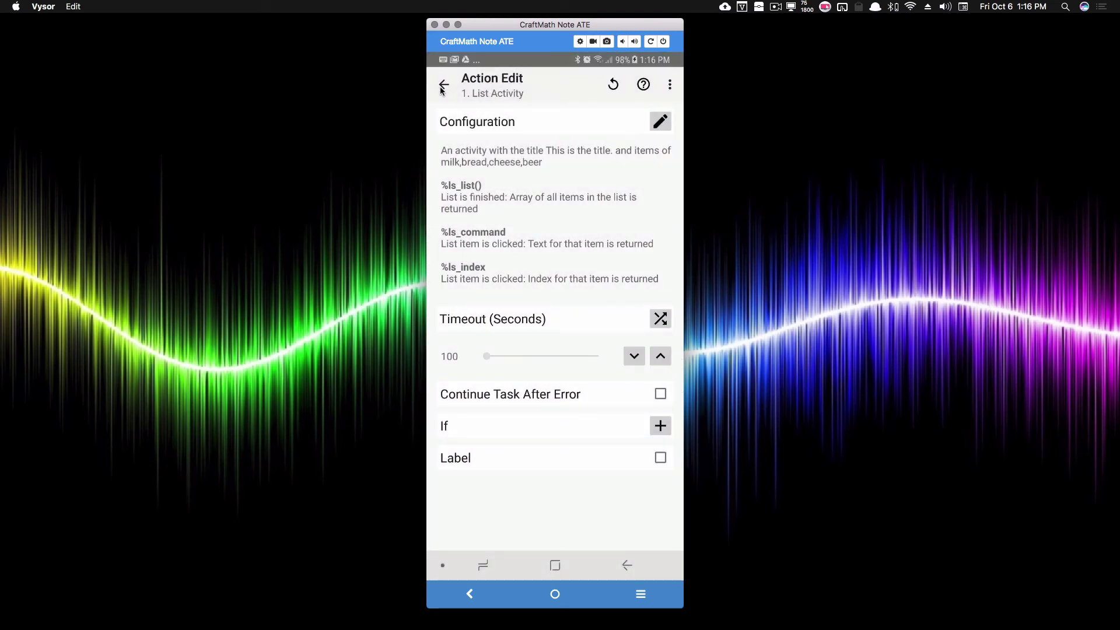
# Step: Rerun TutList, glance at the list's overflow menu without clearing, and start creating a new item
pyautogui.click(440, 88)
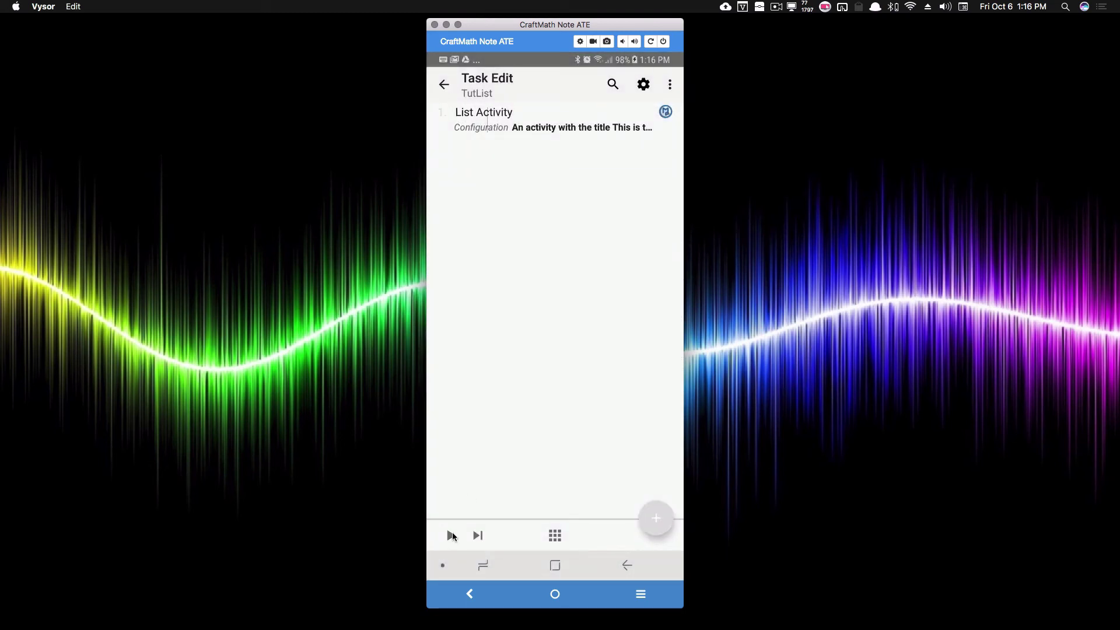
pyautogui.click(453, 535)
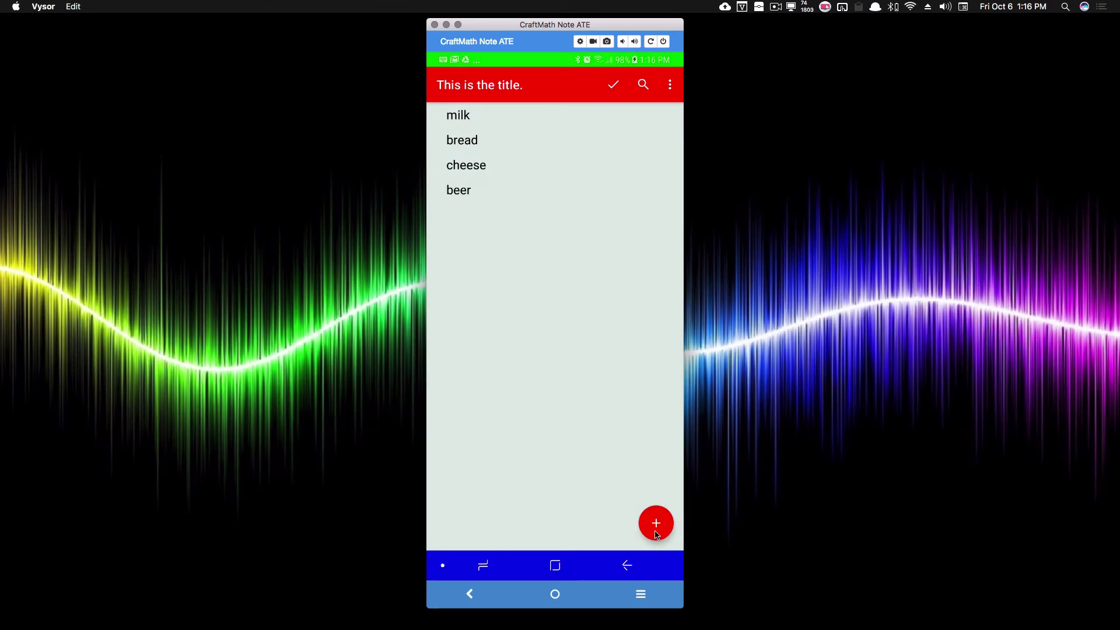
pyautogui.click(669, 85)
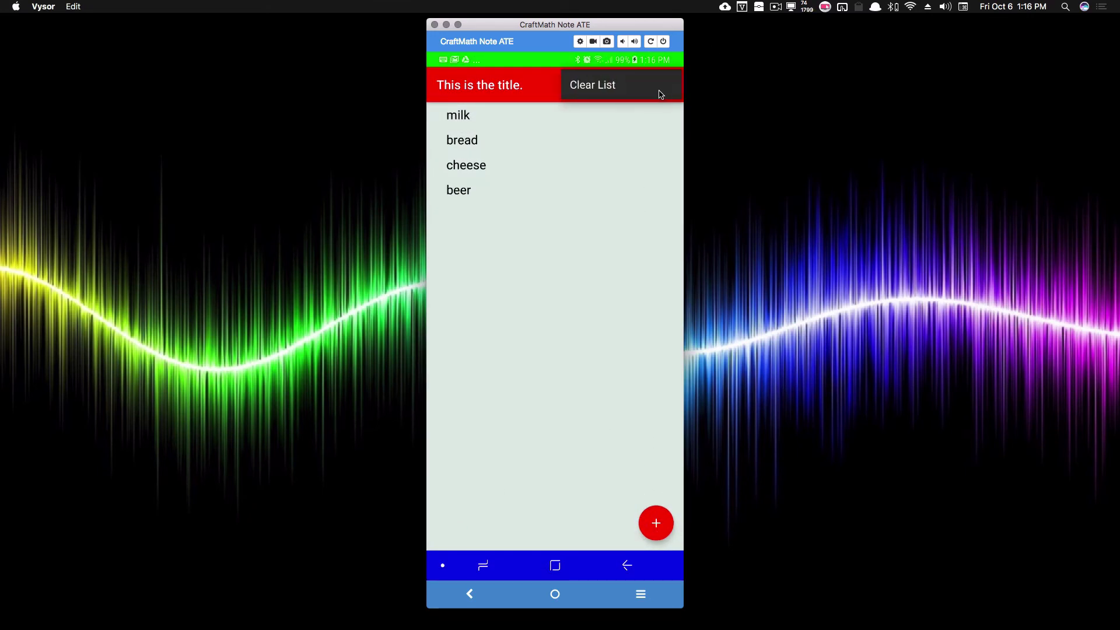
pyautogui.click(599, 147)
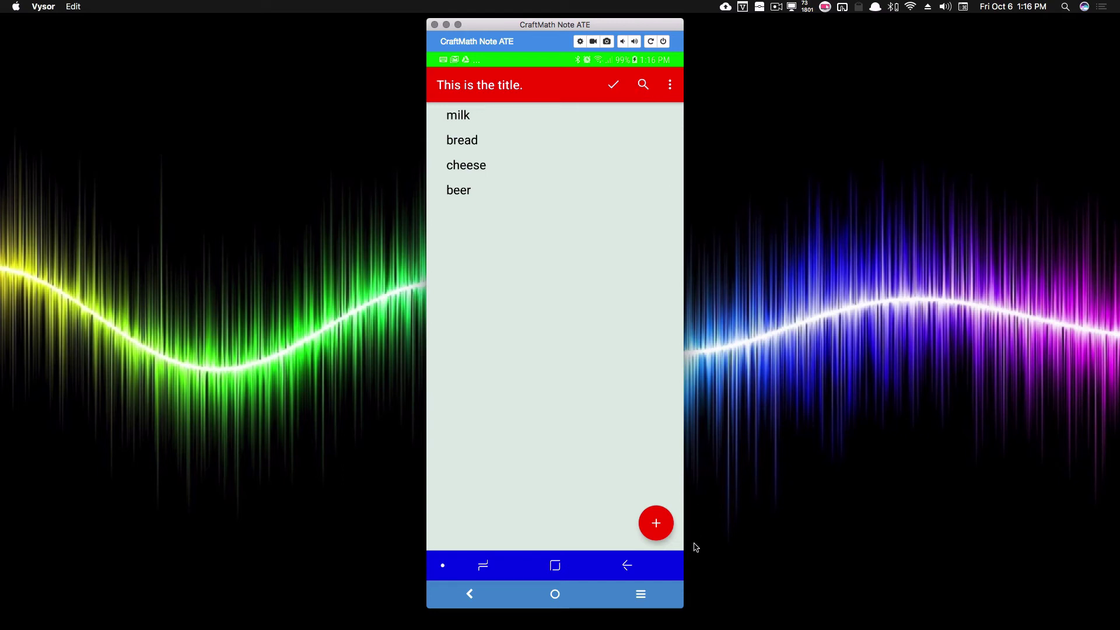
pyautogui.click(654, 524)
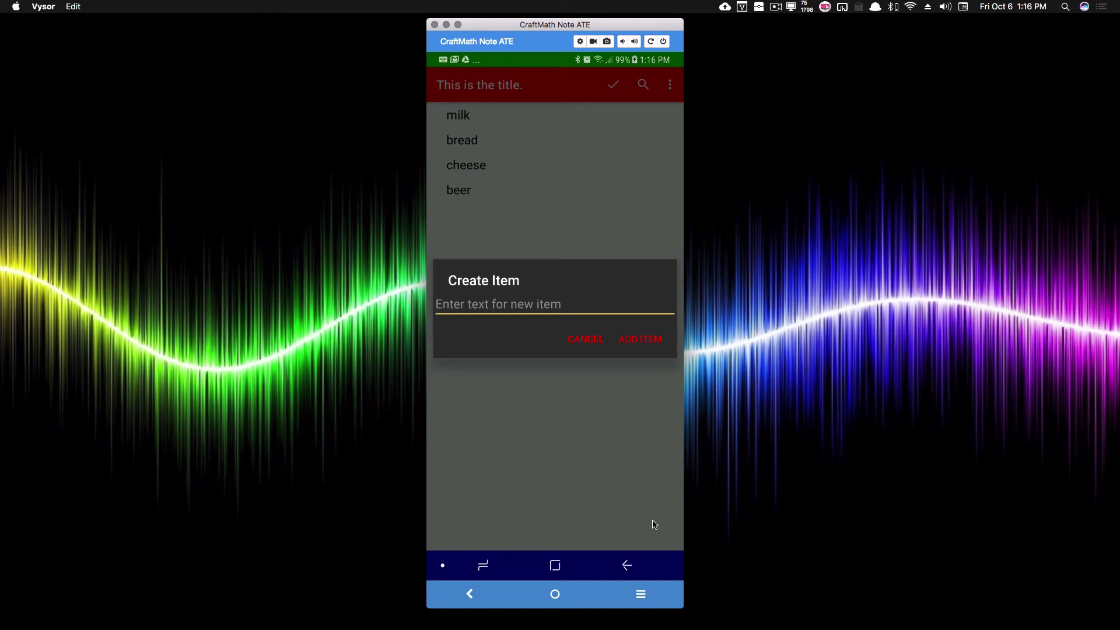
# Step: Add 'another item' to the preview list, then Clear List and accept it with the check mark
pyautogui.write('another item')
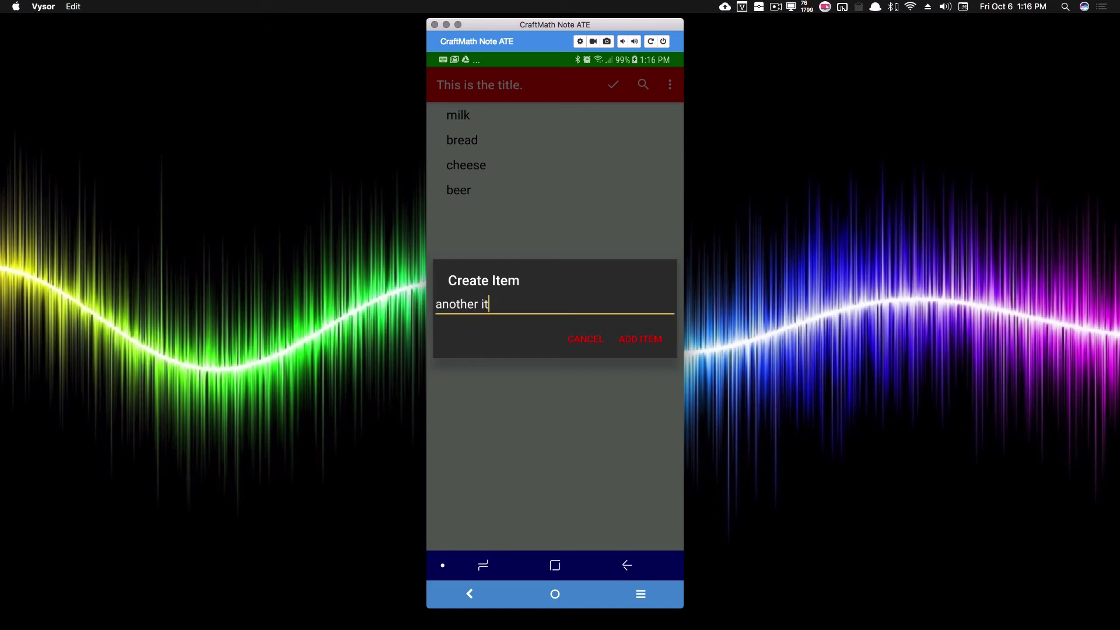
pyautogui.click(627, 339)
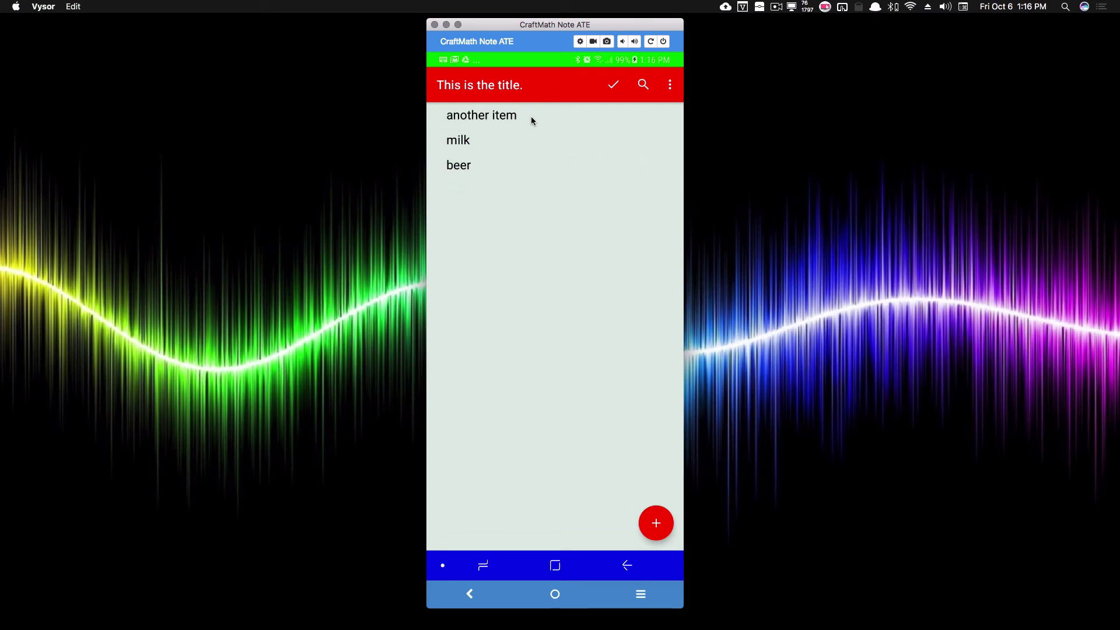
pyautogui.click(671, 86)
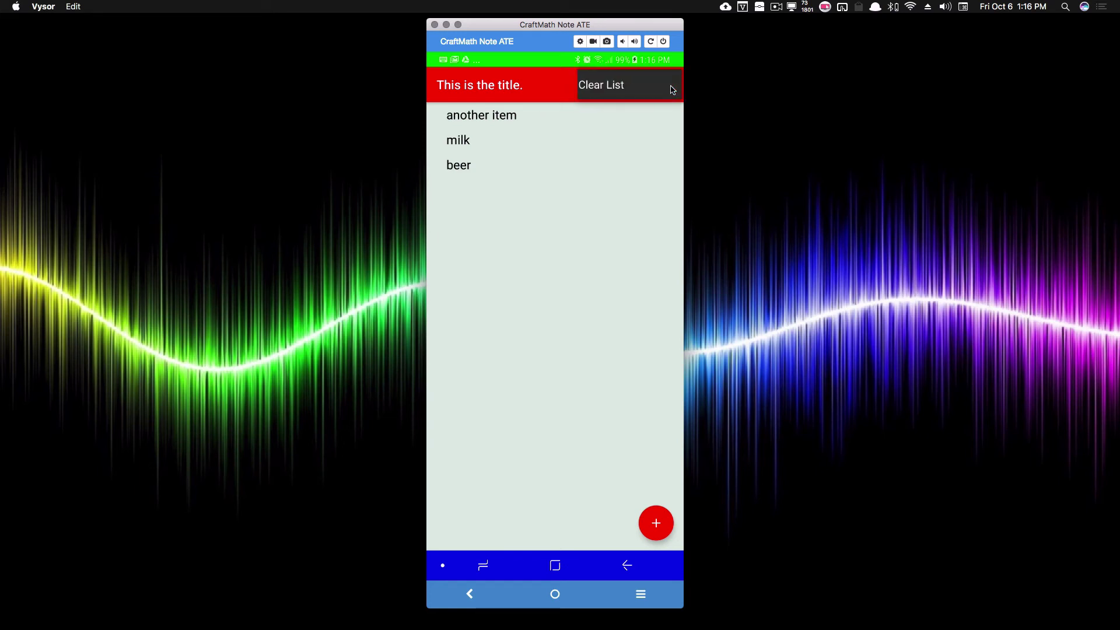
pyautogui.click(624, 87)
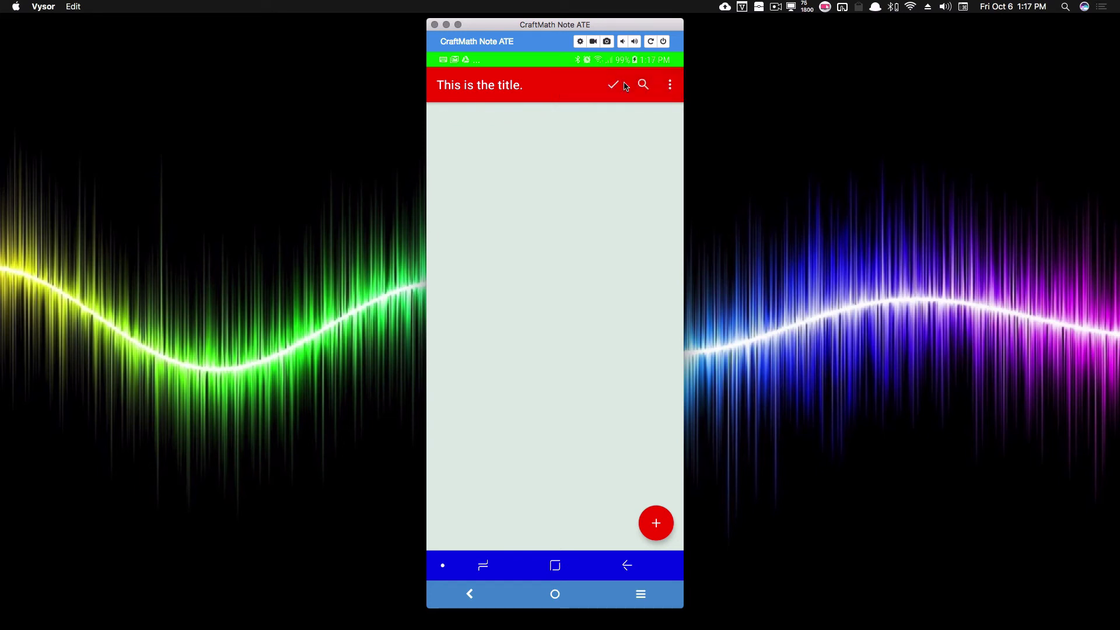
pyautogui.click(613, 86)
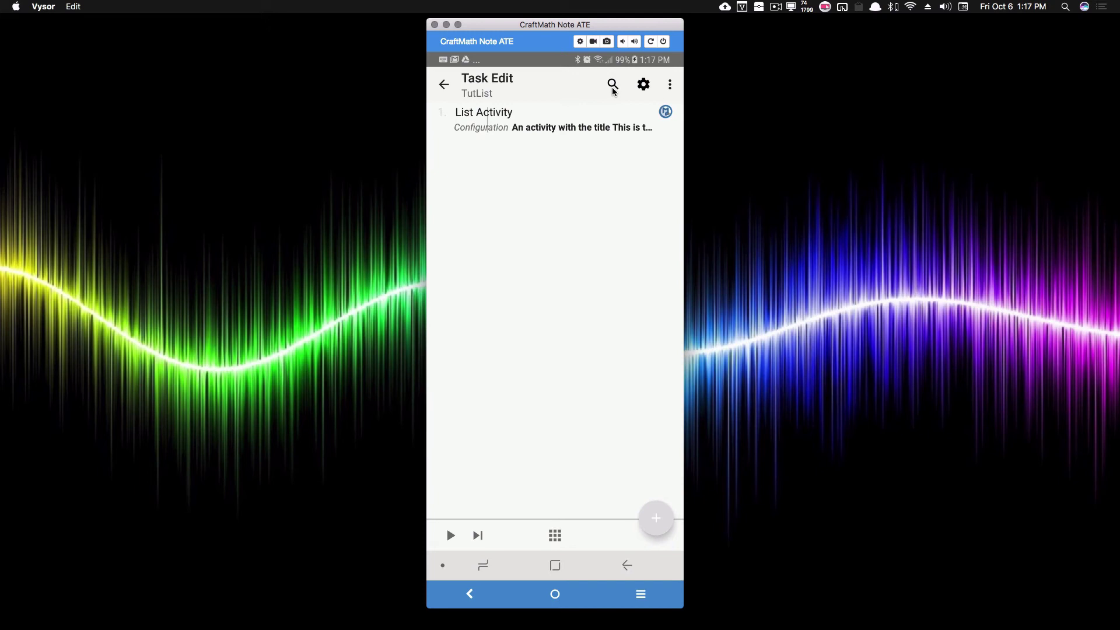
# Step: Reopen the List Activity action to review it, then go back to the TutList task
pyautogui.click(549, 130)
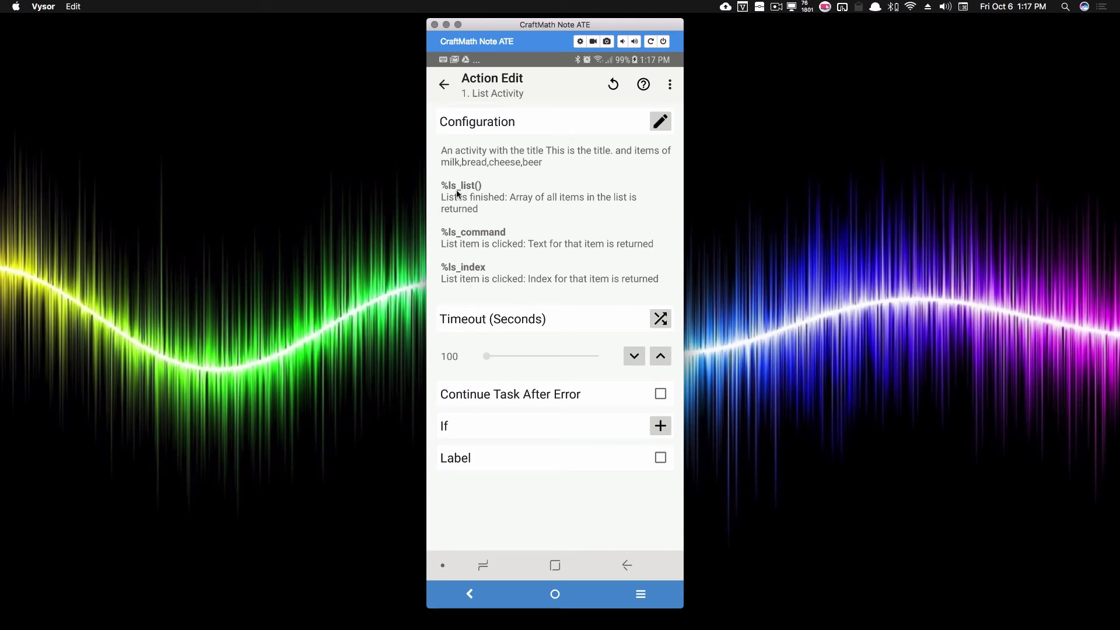
pyautogui.click(444, 86)
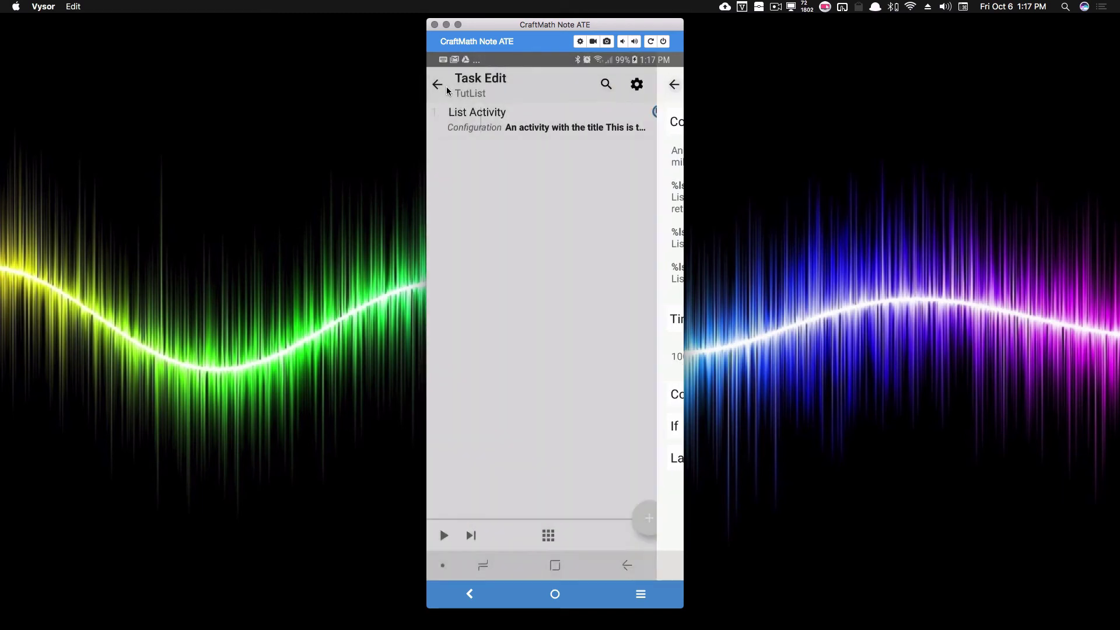
# Step: Add a Flash action to TutList by searching the action list for 'flash'
pyautogui.click(656, 519)
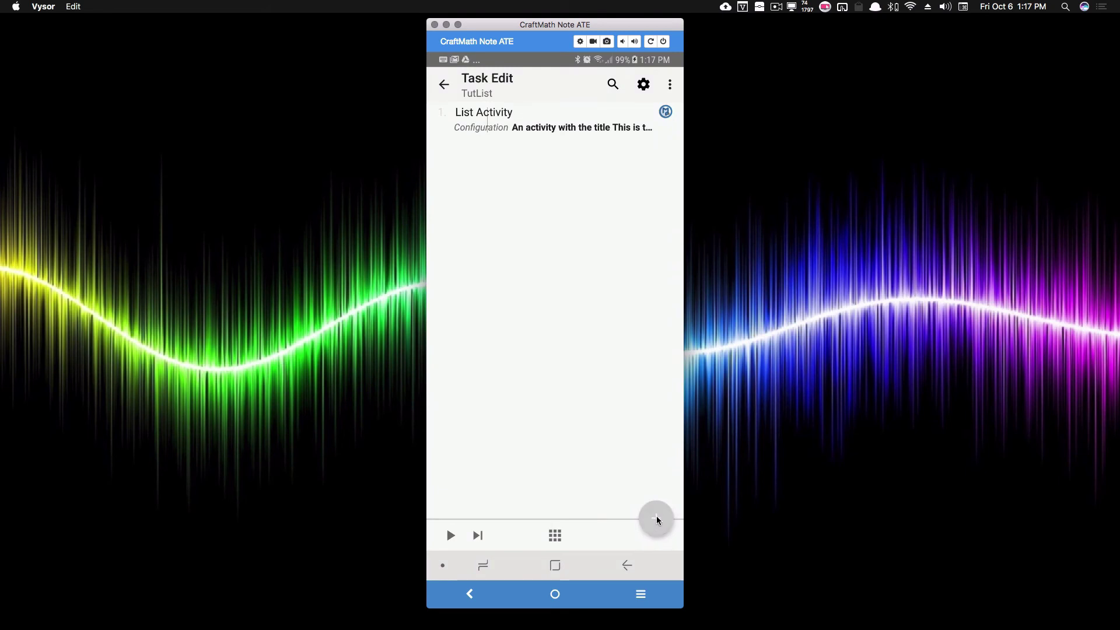
pyautogui.click(554, 480)
pyautogui.write('flash')
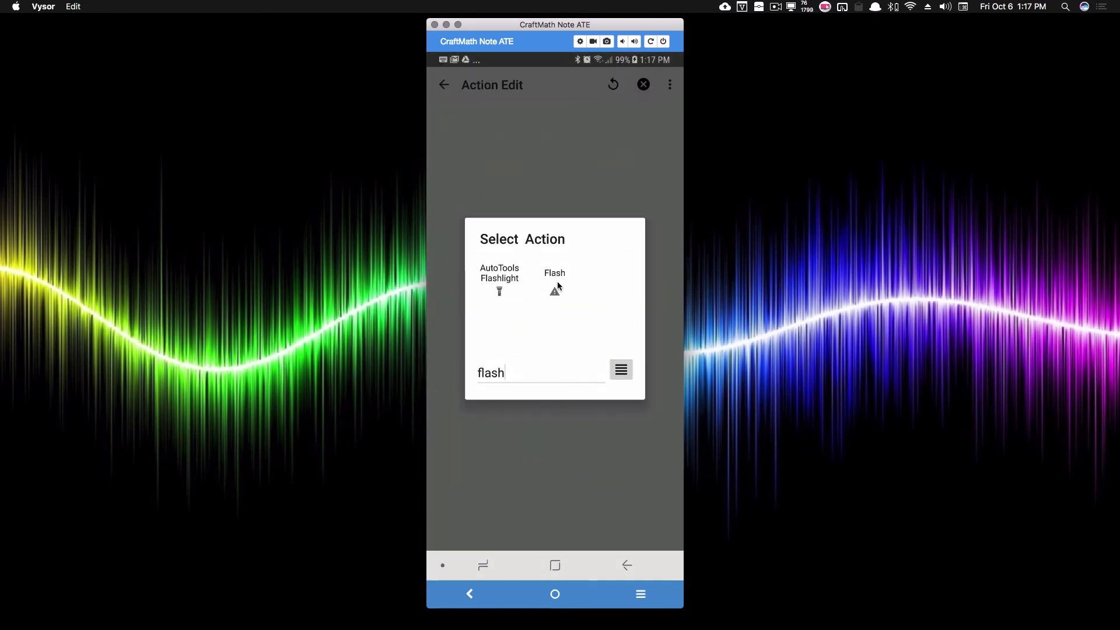
pyautogui.click(558, 281)
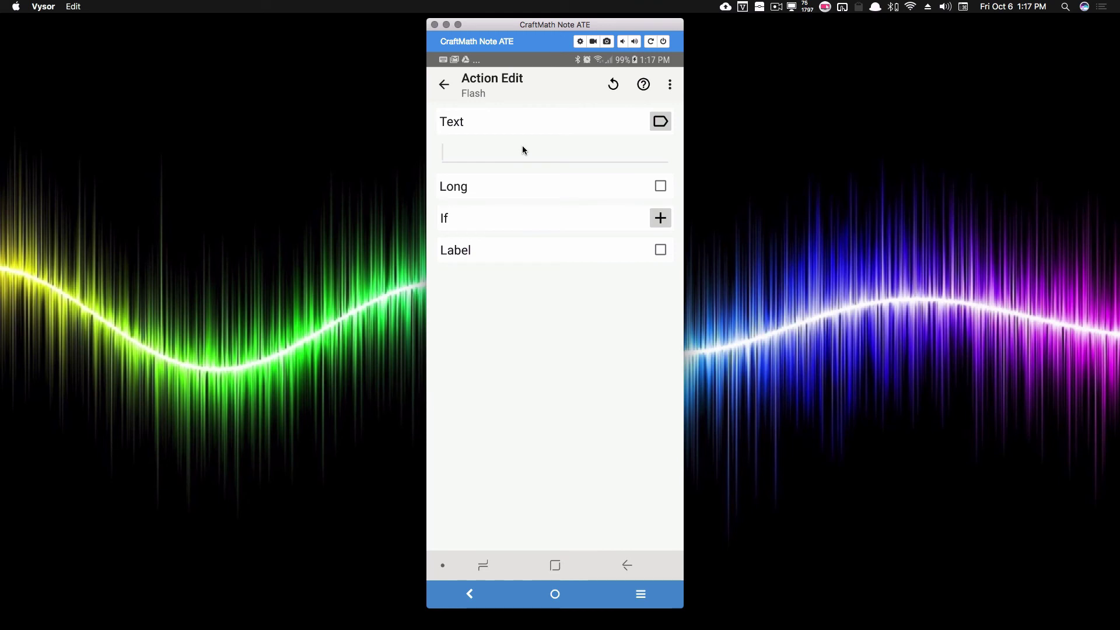
# Step: Set the Flash text to %ls_list(), %ls_list(#) and %ls_command on three separate lines
pyautogui.click(665, 124)
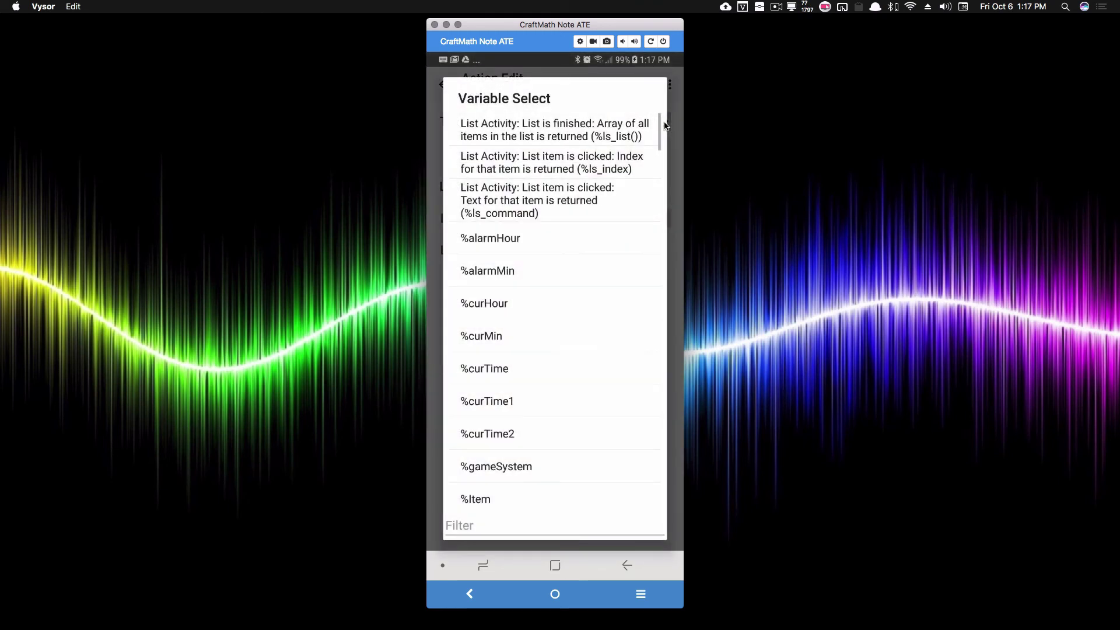
pyautogui.click(608, 133)
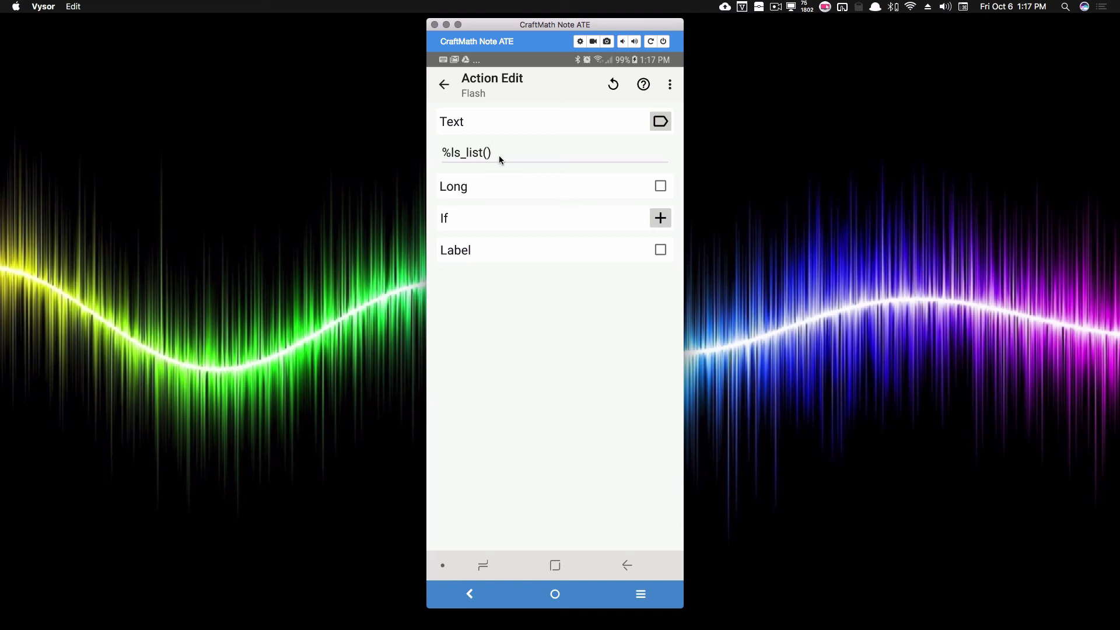
pyautogui.press('Return')
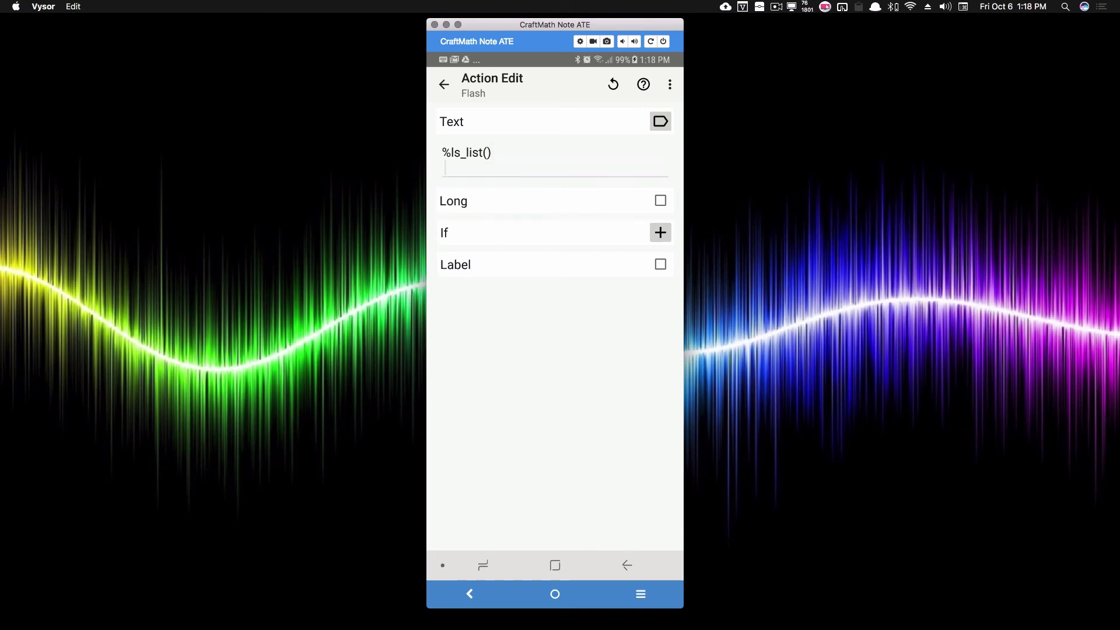
pyautogui.click(658, 123)
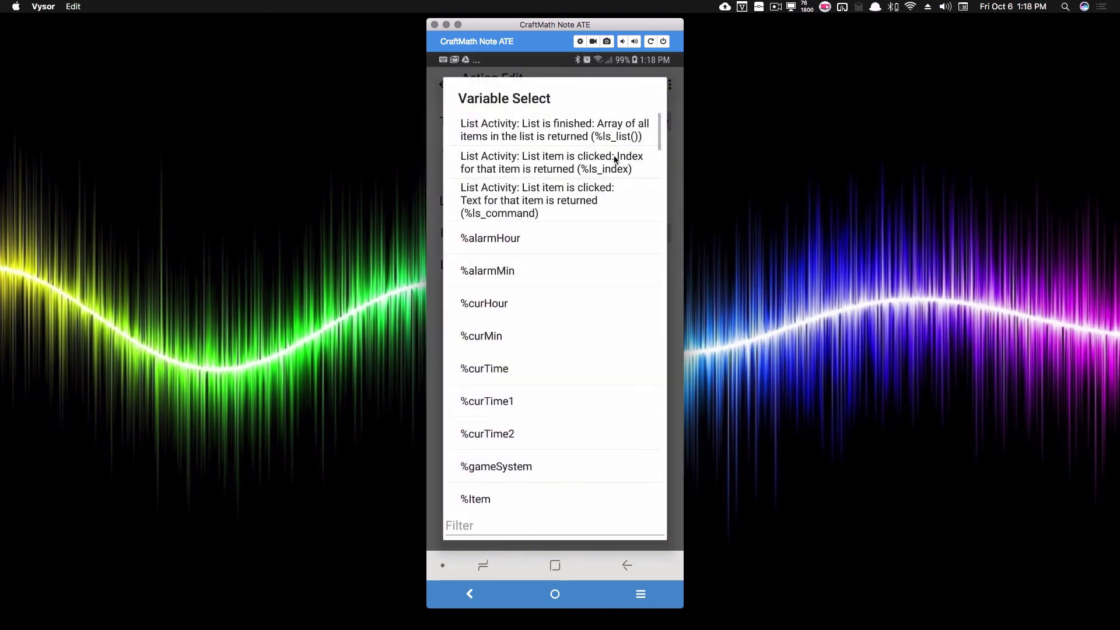
pyautogui.click(601, 136)
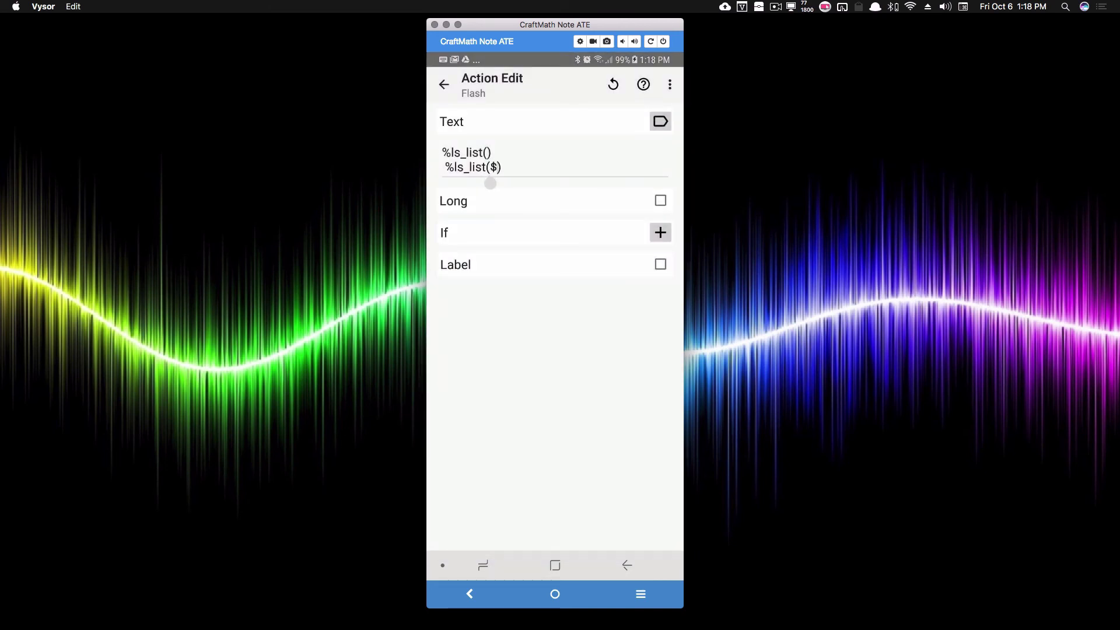
pyautogui.write('#')
pyautogui.click(561, 168)
pyautogui.press('Return')
pyautogui.click(670, 121)
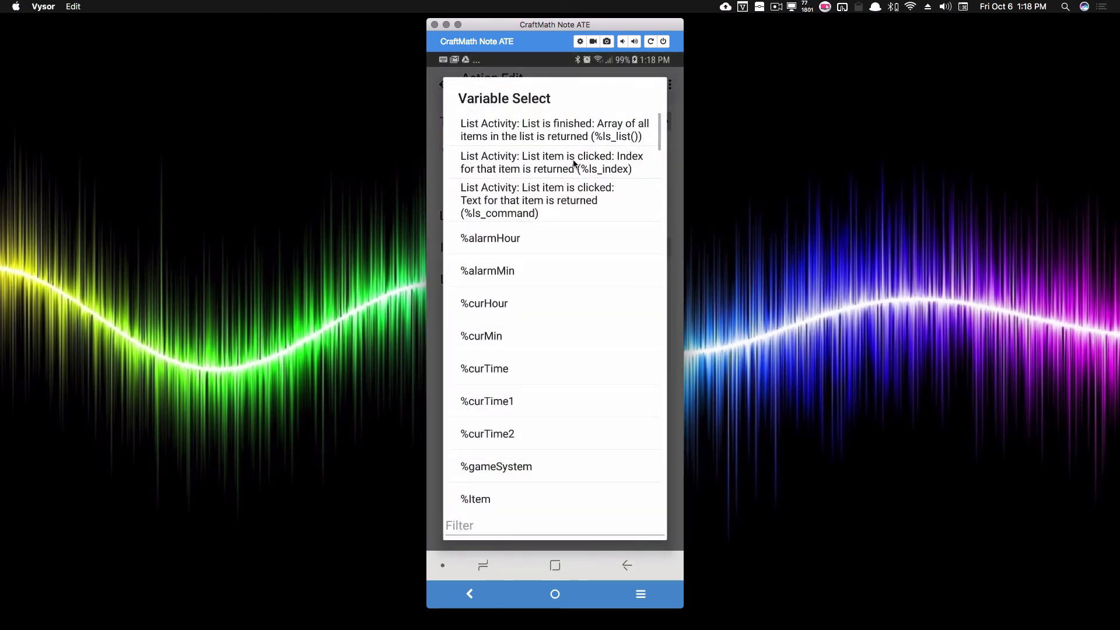
pyautogui.click(512, 207)
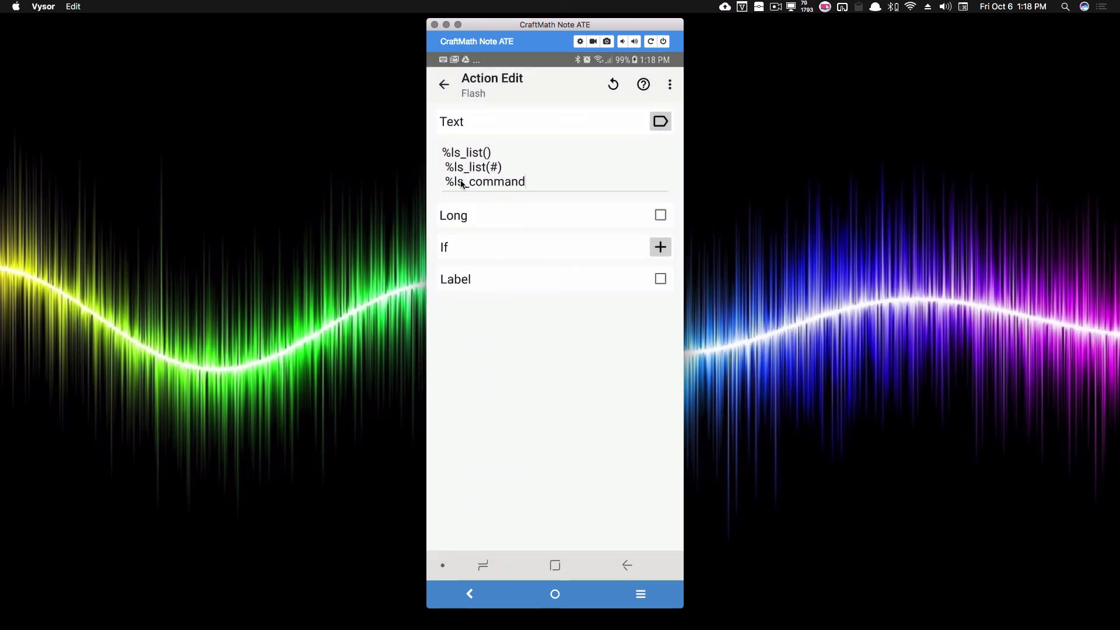
pyautogui.click(443, 86)
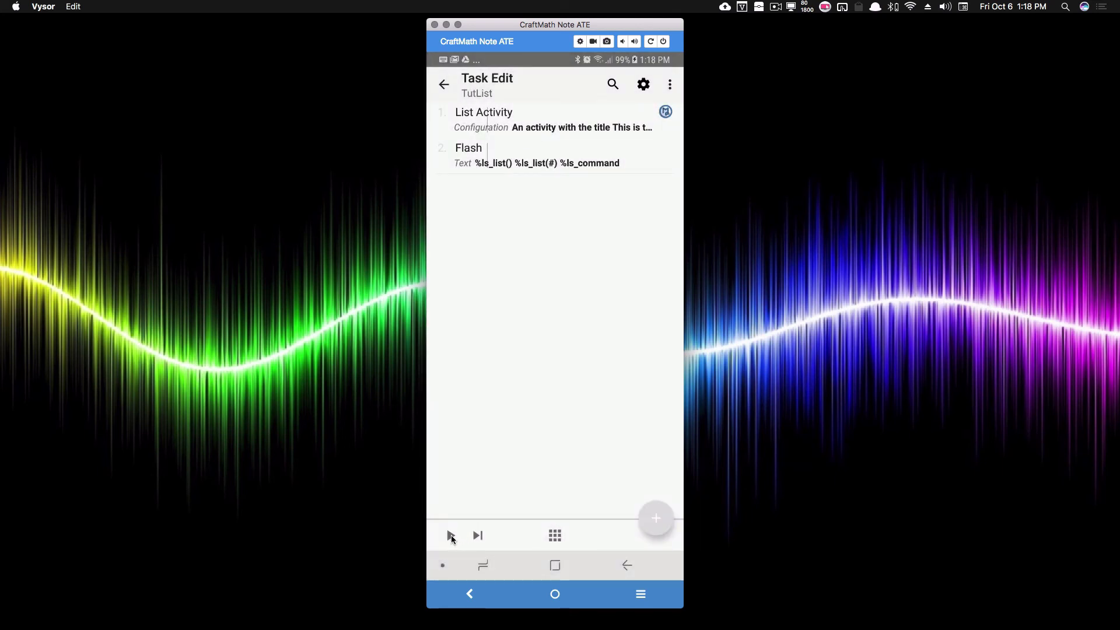
# Step: Run TutList, add 'toilet paper' to the milk, bread, cheese, beer list, and accept it
pyautogui.click(451, 536)
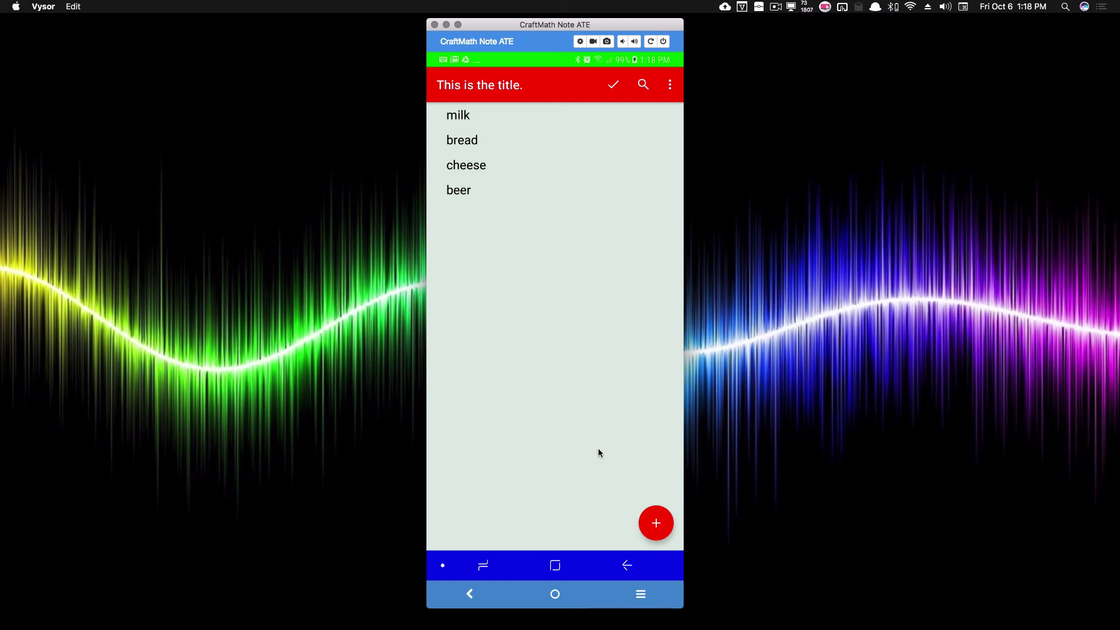
pyautogui.click(656, 532)
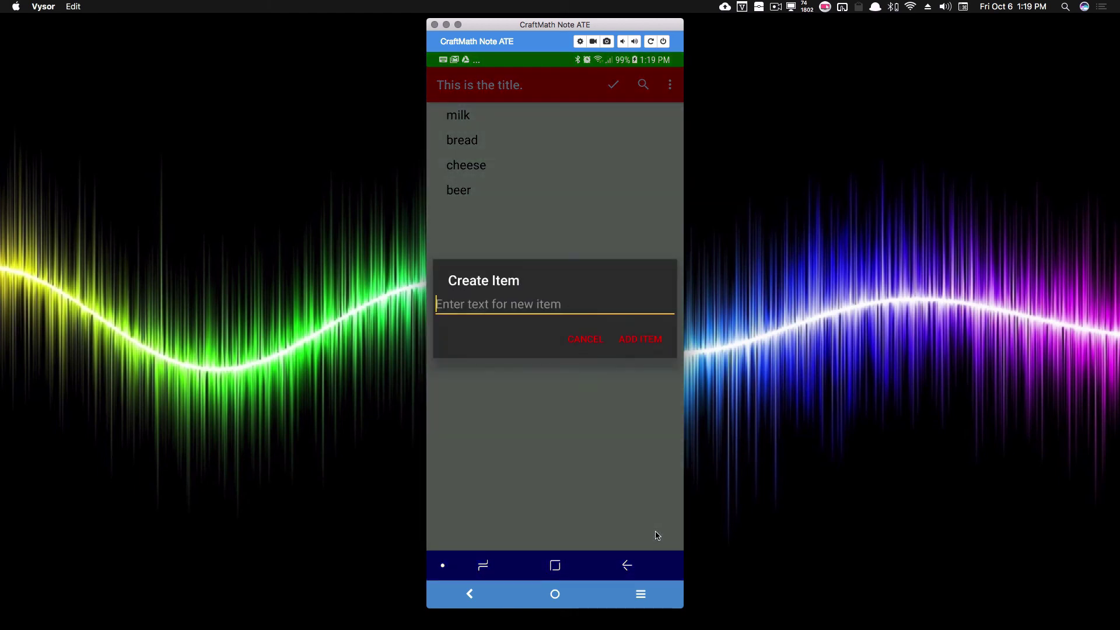
pyautogui.write('toilet paper')
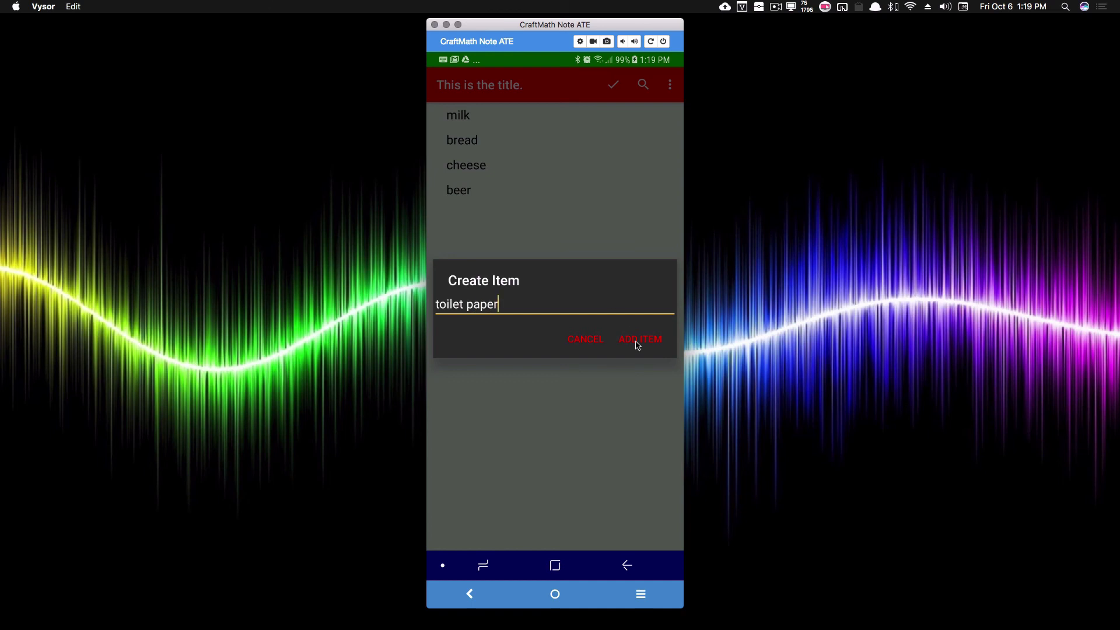
pyautogui.click(635, 345)
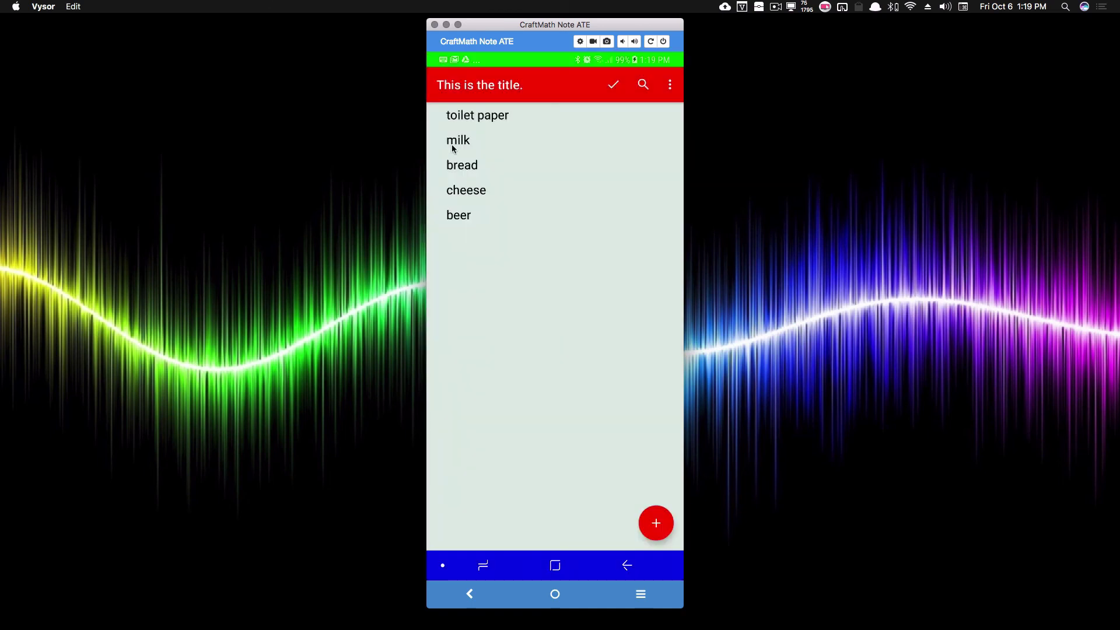
pyautogui.click(613, 86)
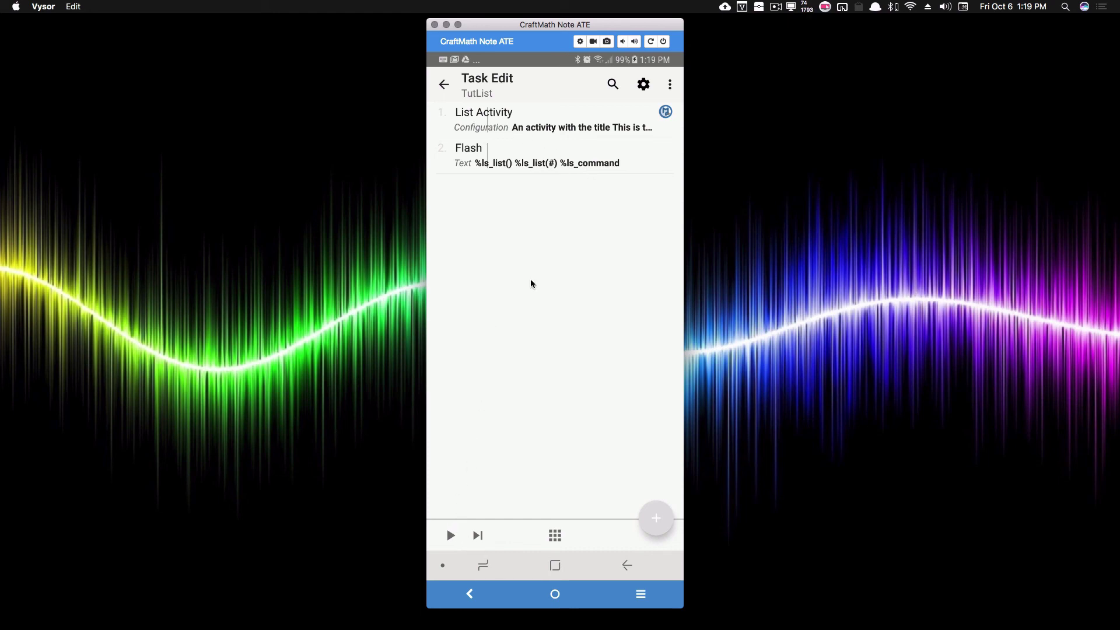
# Step: Run TutList twice, accepting the list the first time and dismissing it with Android back the second
pyautogui.click(451, 535)
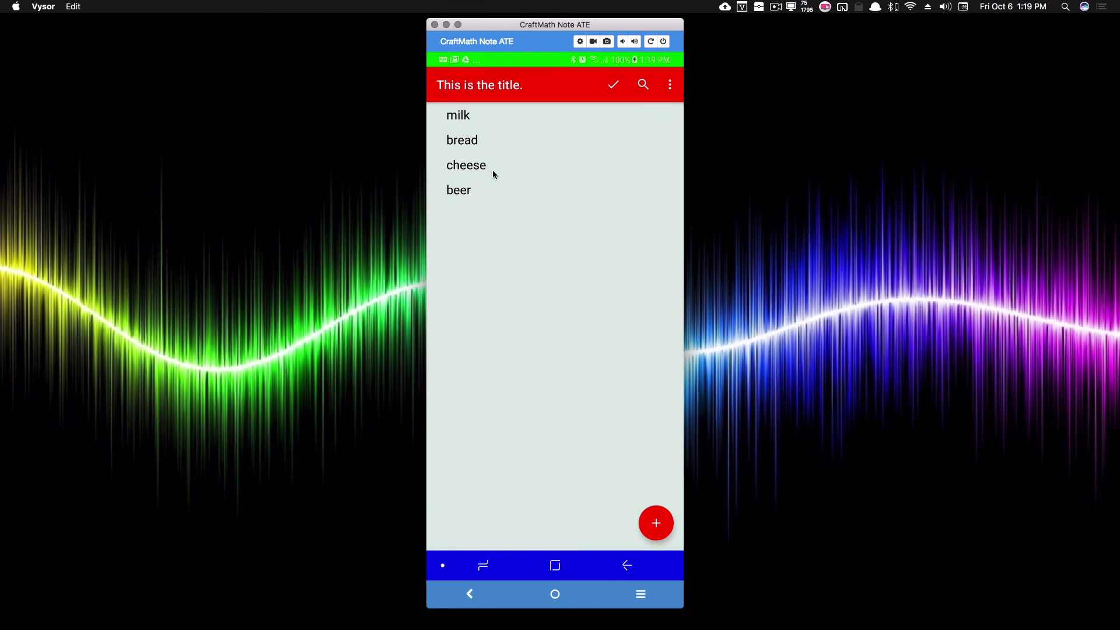
pyautogui.click(612, 87)
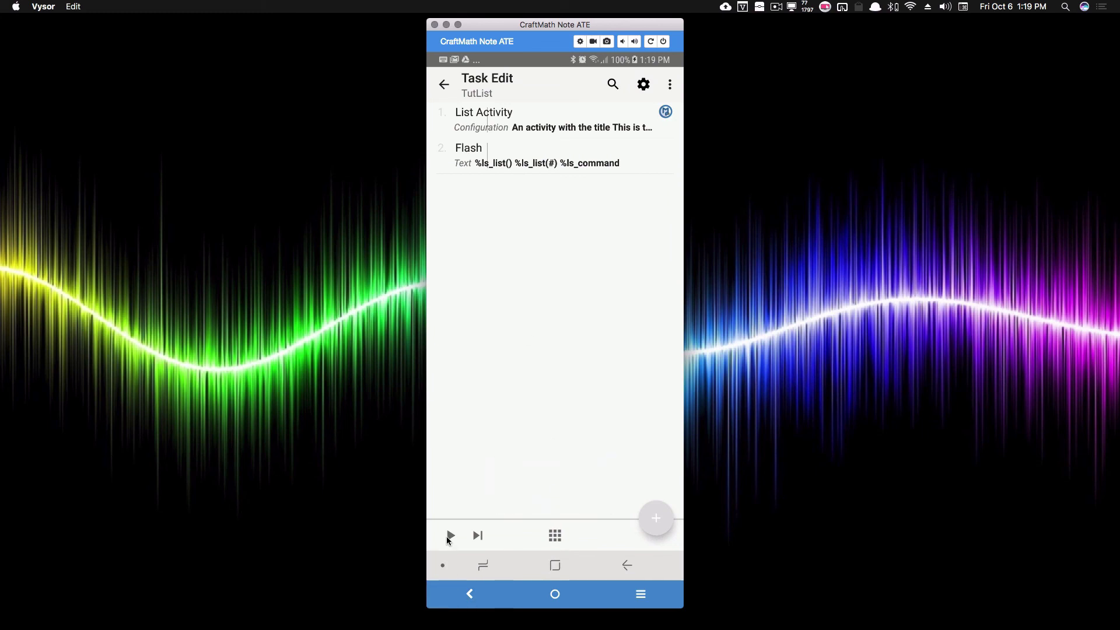
pyautogui.click(450, 535)
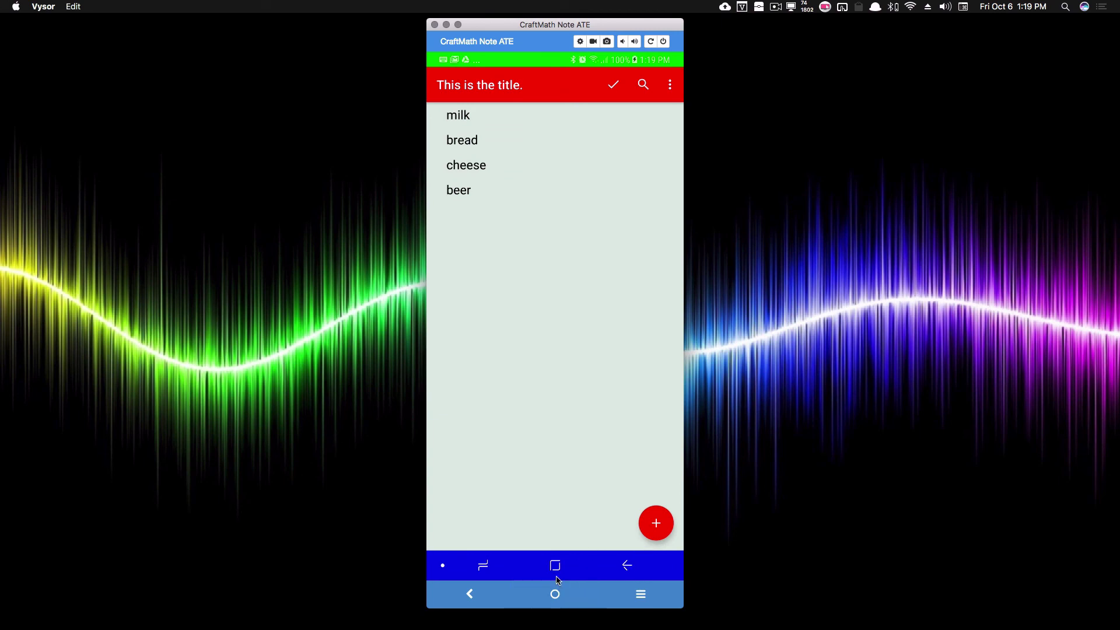
pyautogui.click(626, 566)
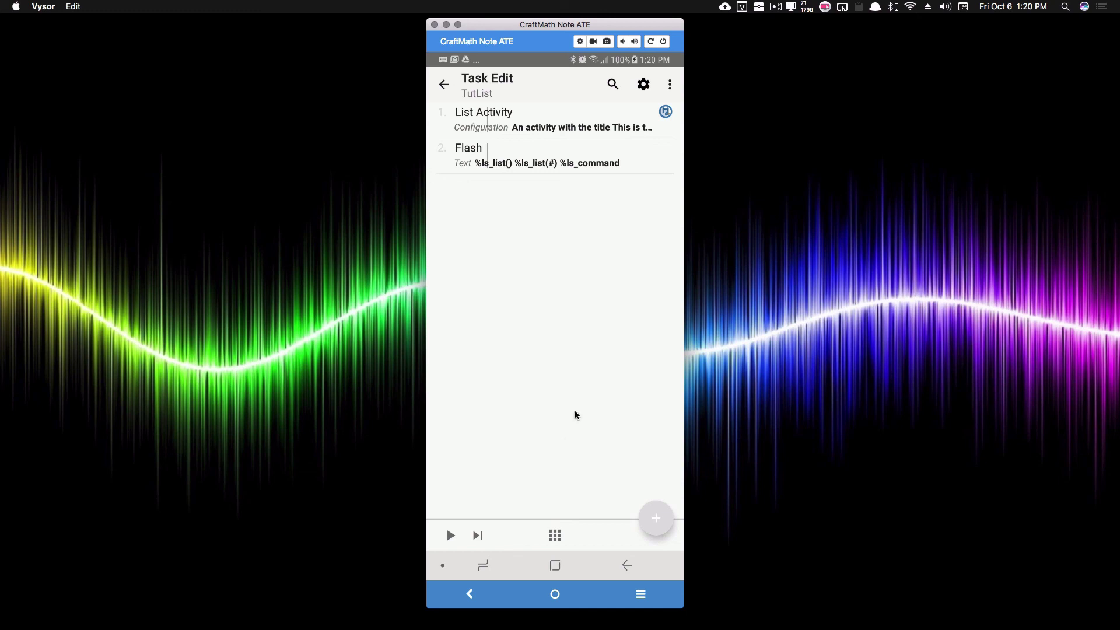
# Step: Look through the Material Design List task's actions, then reopen TutList from the Tasks tab
pyautogui.click(443, 85)
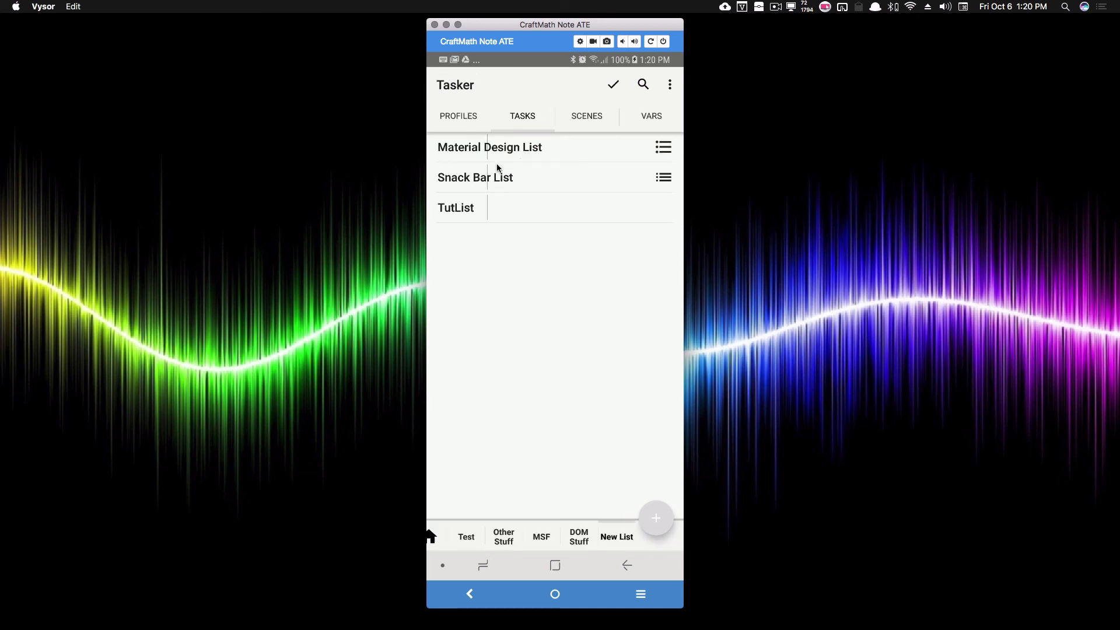
pyautogui.click(520, 149)
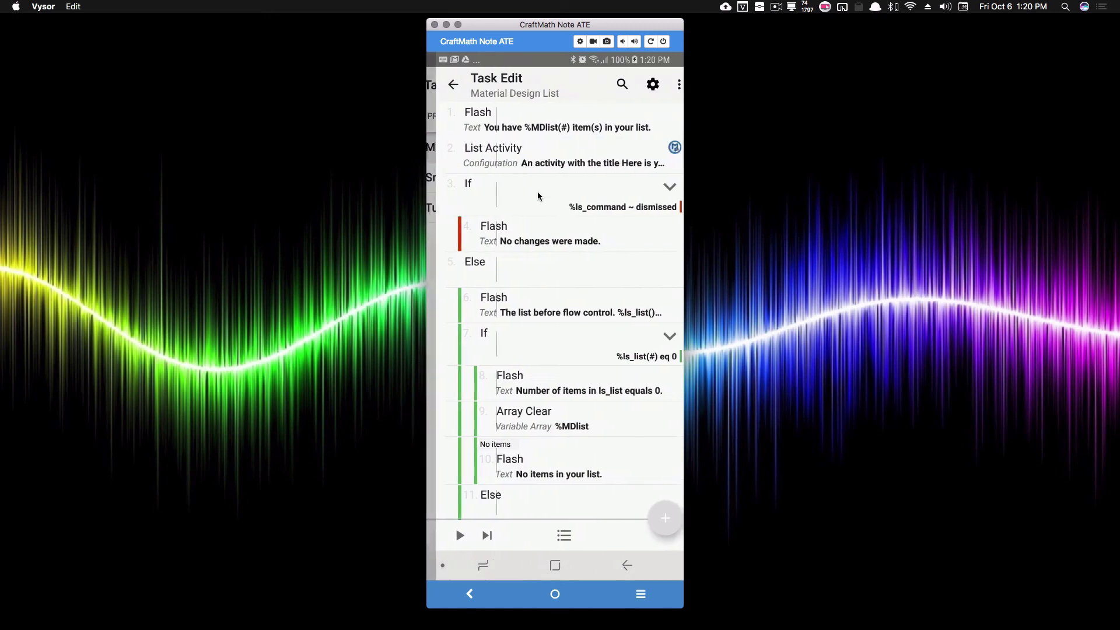
pyautogui.scroll(-5, 553, 238)
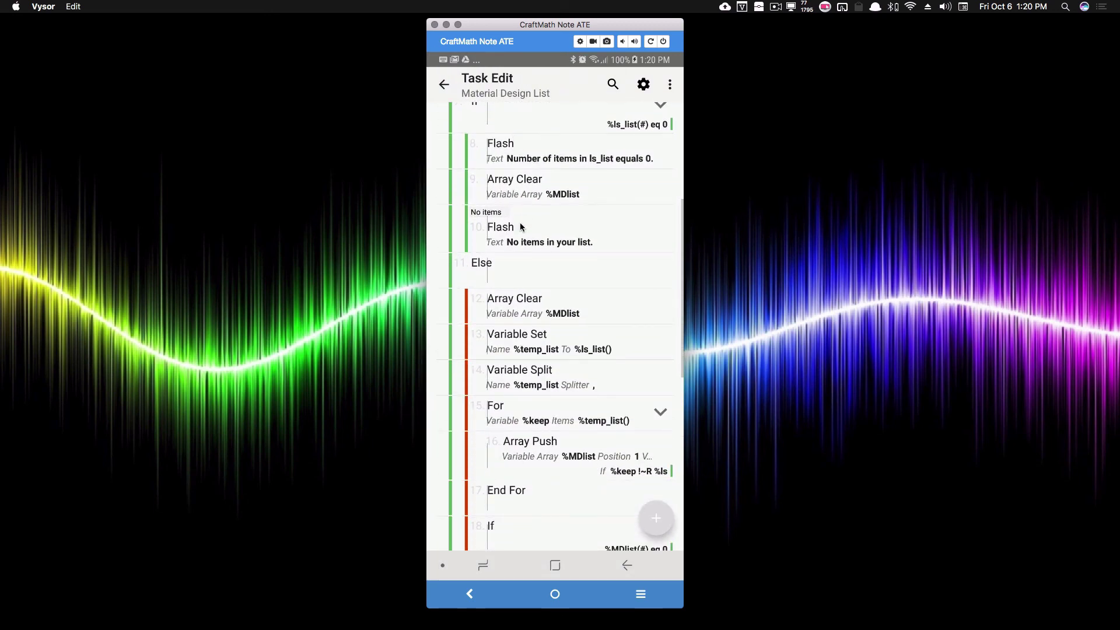
pyautogui.scroll(-7, 520, 222)
pyautogui.scroll(-1, 520, 226)
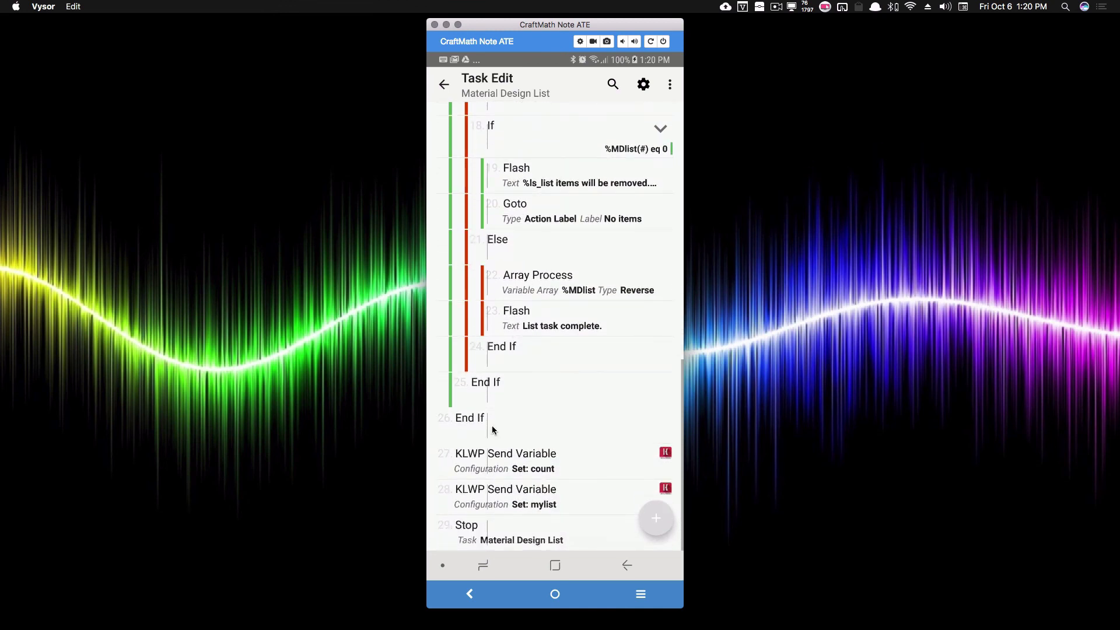
pyautogui.scroll(15, 492, 488)
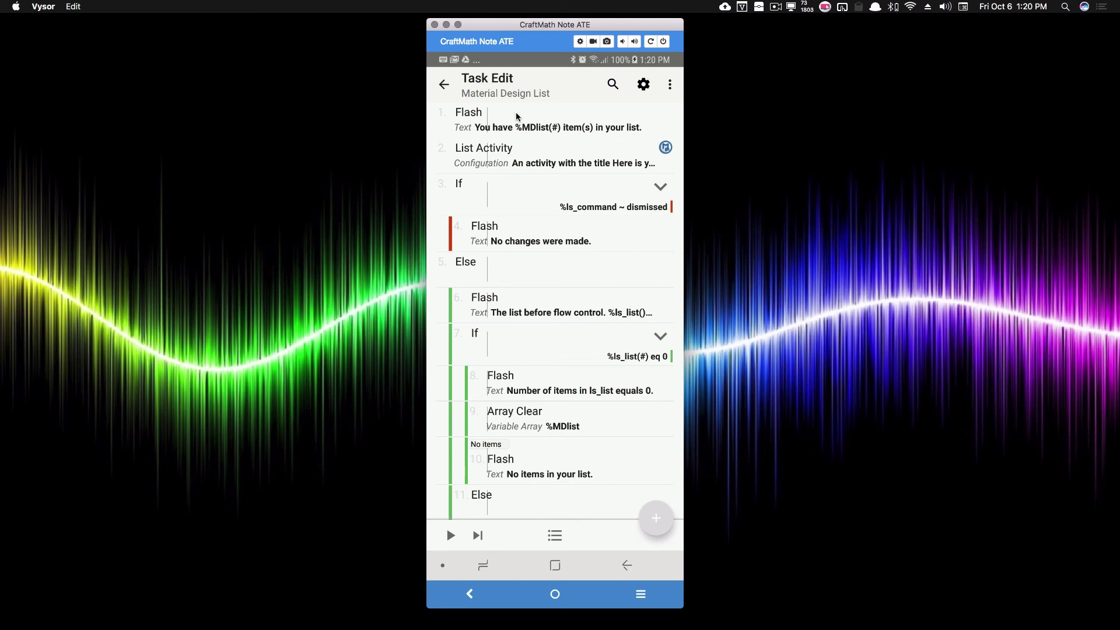
pyautogui.click(443, 85)
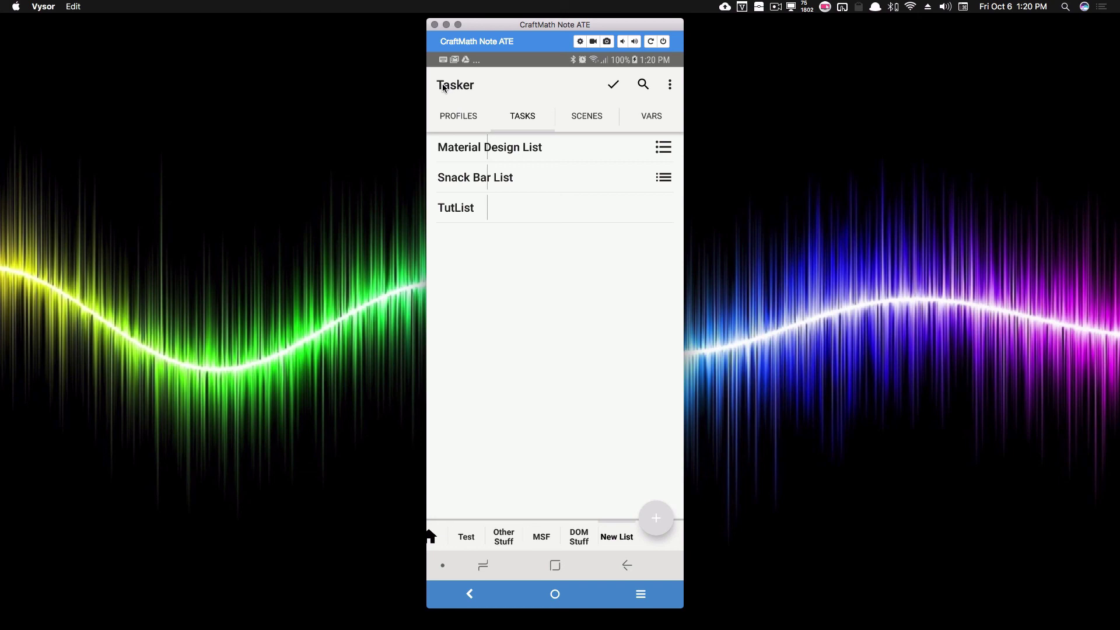
pyautogui.click(461, 208)
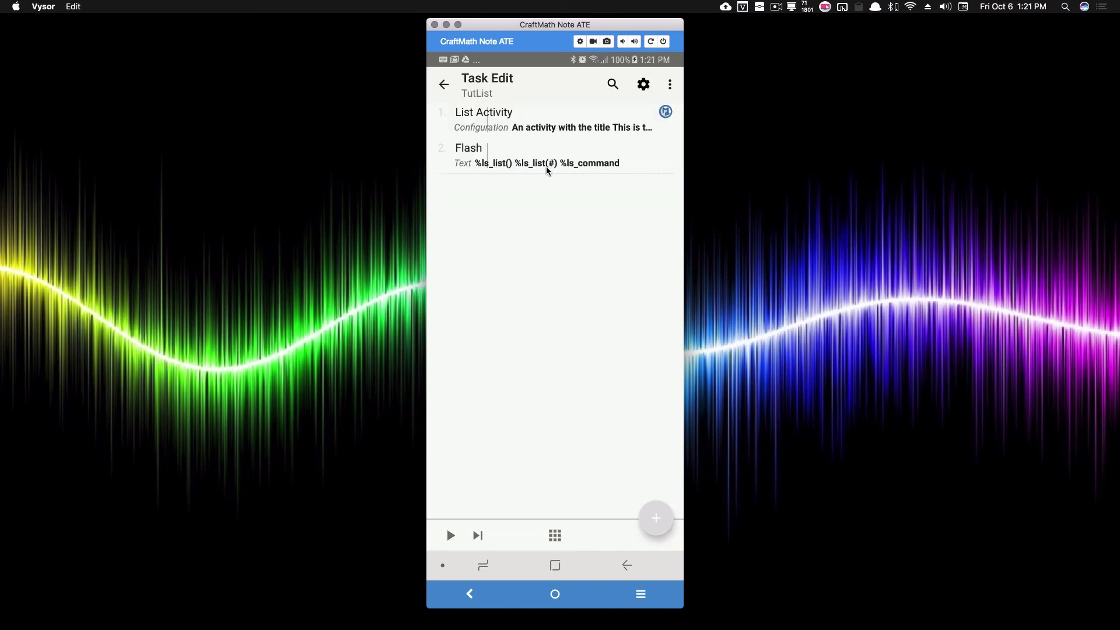